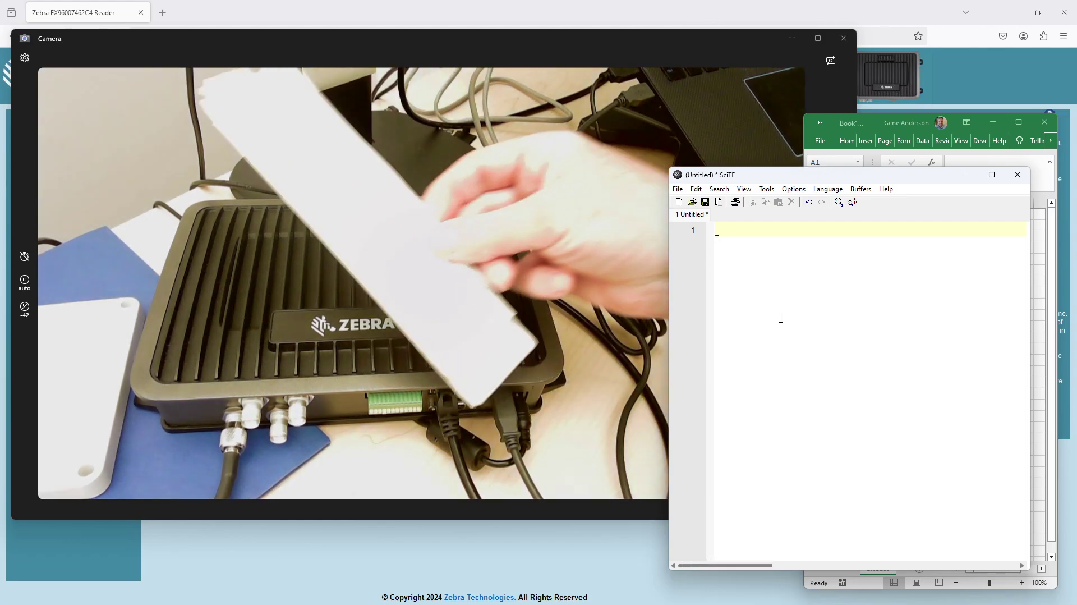
# Step: Let the reader type tag IDs 20230919b046 through 20230919b043 into SciTE, one per line
pyautogui.write('20230919b046 20230919b038 20230919b048 20230919b049 20230919b047 20230919b036 20230919b035 20230919b037 20230919b043 ')
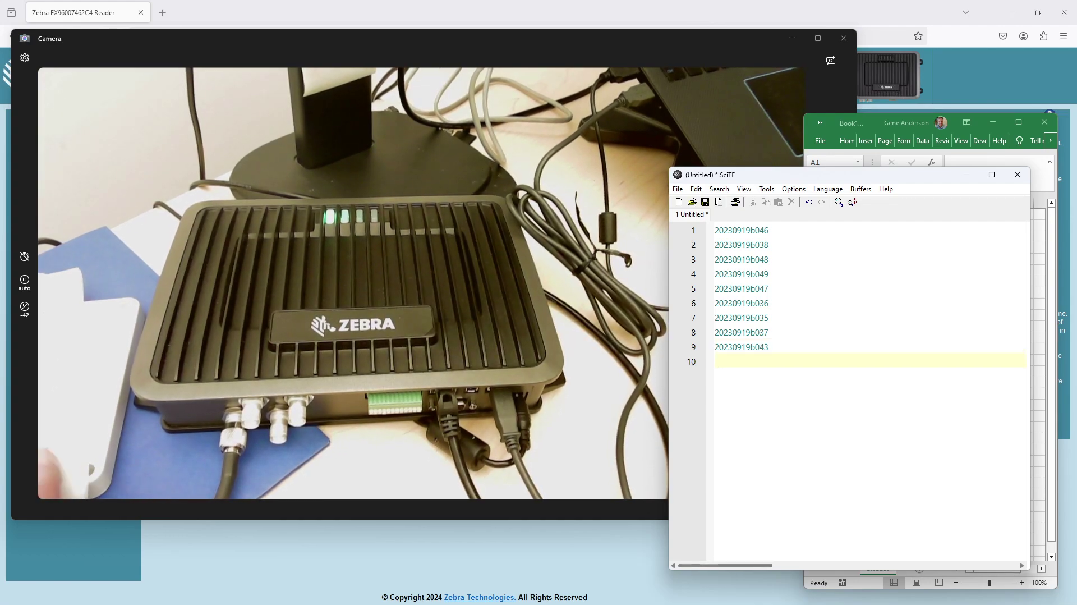
pyautogui.write('20230919b045 20230919b039 ')
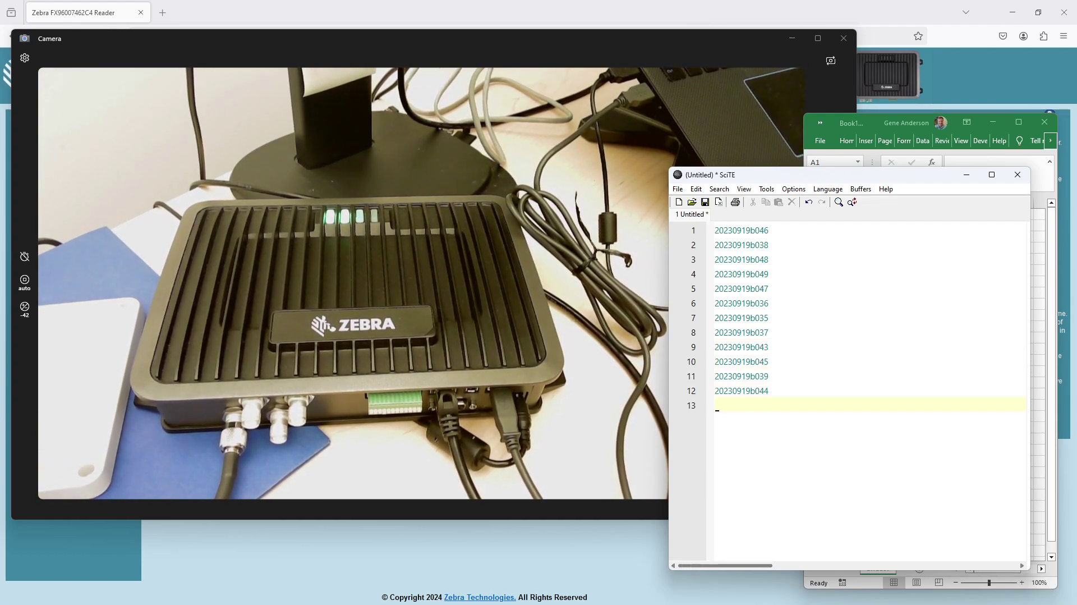
pyautogui.write('20230919b038 20230919b040 20230919b035 20230919b048 20230919b037 20230919b036 20230919b049 20230919b046 20230919b043 ')
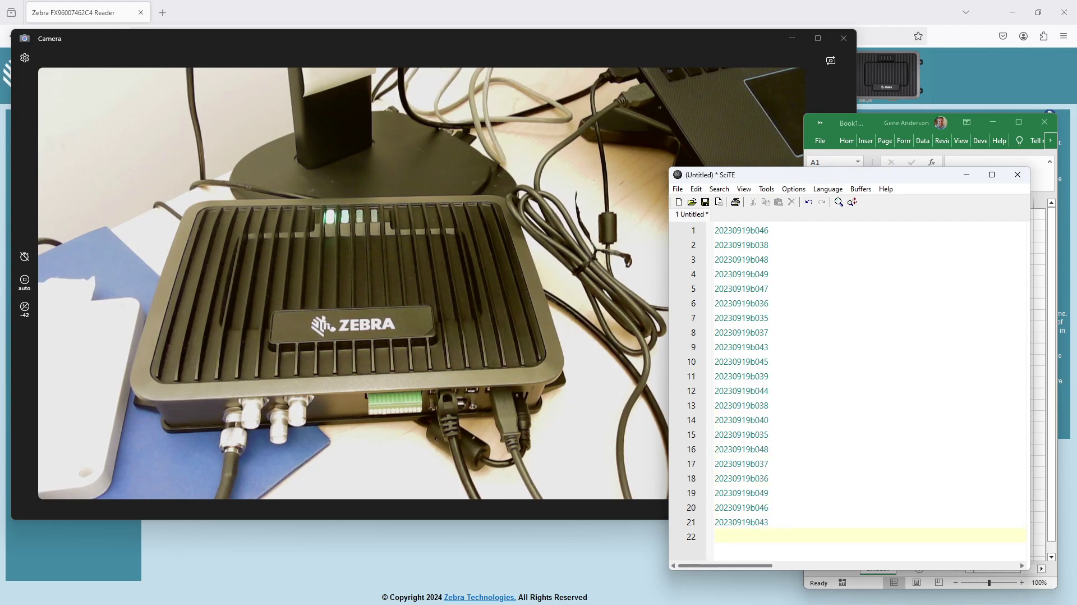
pyautogui.write('20230919b047 20230919b045 20230919b039 20230919')
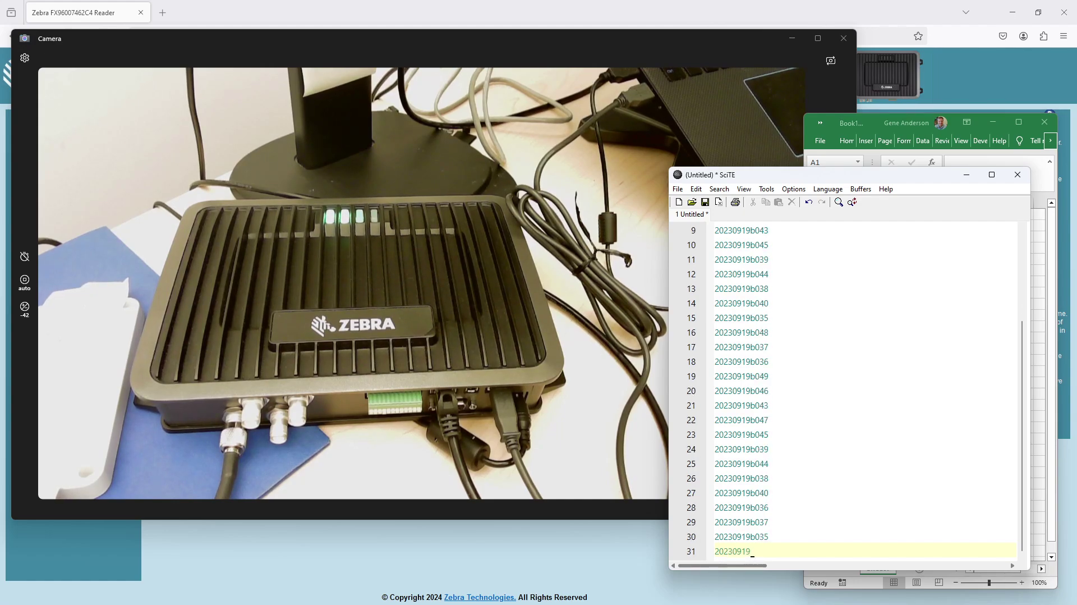
pyautogui.write('b044 20230919b038 20230919b040 20230919b036 20230919b037 20230919b035 20230919b048 20230919b043 ')
pyautogui.write('20230919b047')
# Step: Stream tag reads into Excel column A, starting at cell A1
pyautogui.click(1034, 316)
pyautogui.write('20230919b045')
pyautogui.press('Return')
pyautogui.write('20230919b039 20230919b044 20230919b040 20230919b037 20230919b036 ')
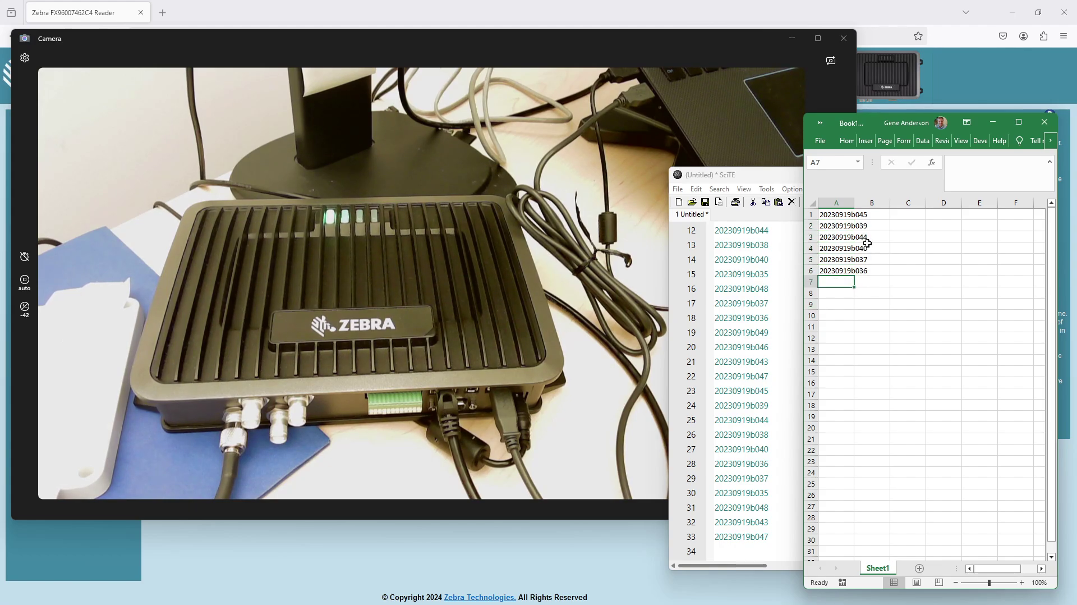
pyautogui.write('20230919b043 20230919b048 20230919b035 20230919b038 20230919b045')
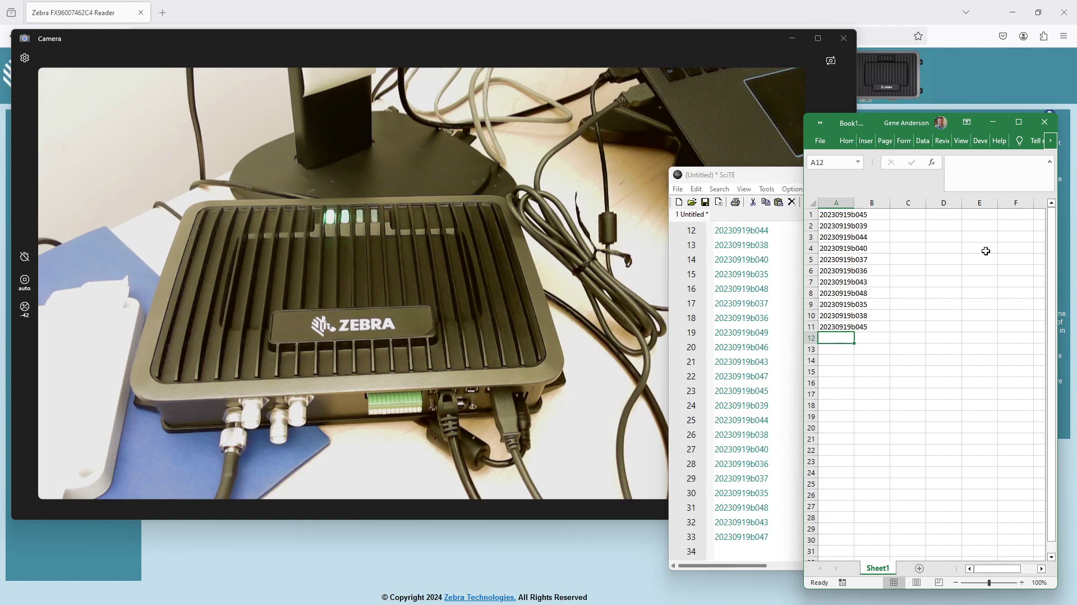
# Step: Continue streaming tag IDs down Excel column D, starting at cell D4
pyautogui.click(942, 247)
pyautogui.write('20230919b044')
pyautogui.press('Return')
pyautogui.write('20230919b039')
pyautogui.press('Return')
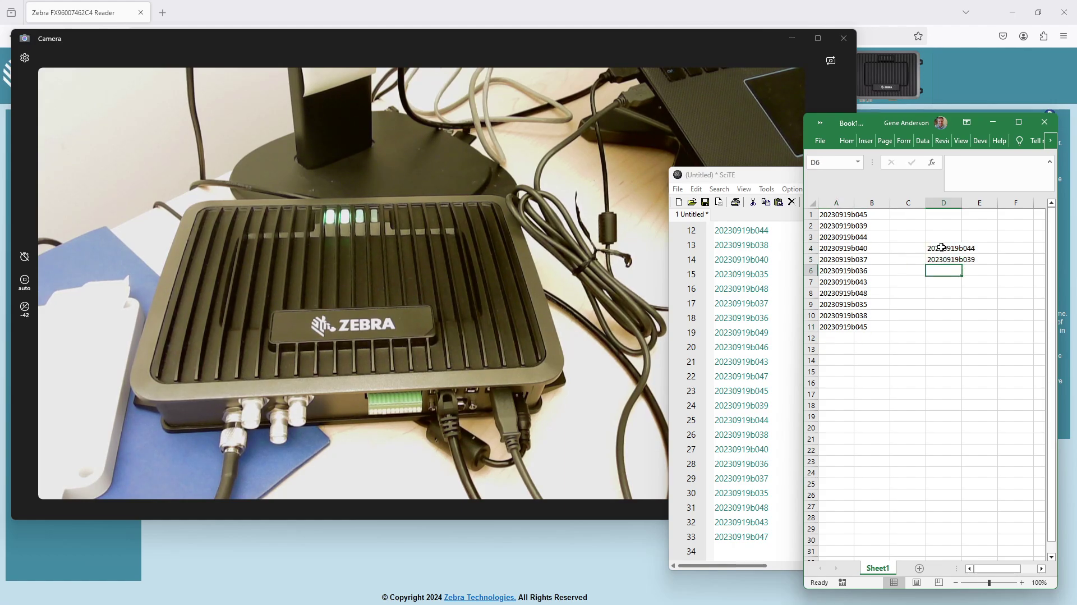
pyautogui.write('20230919b036')
pyautogui.press('Return')
pyautogui.write('20230919b037')
pyautogui.press('Return')
pyautogui.write('20230919b046')
pyautogui.press('Return')
pyautogui.write('20230919b040')
pyautogui.press('Return')
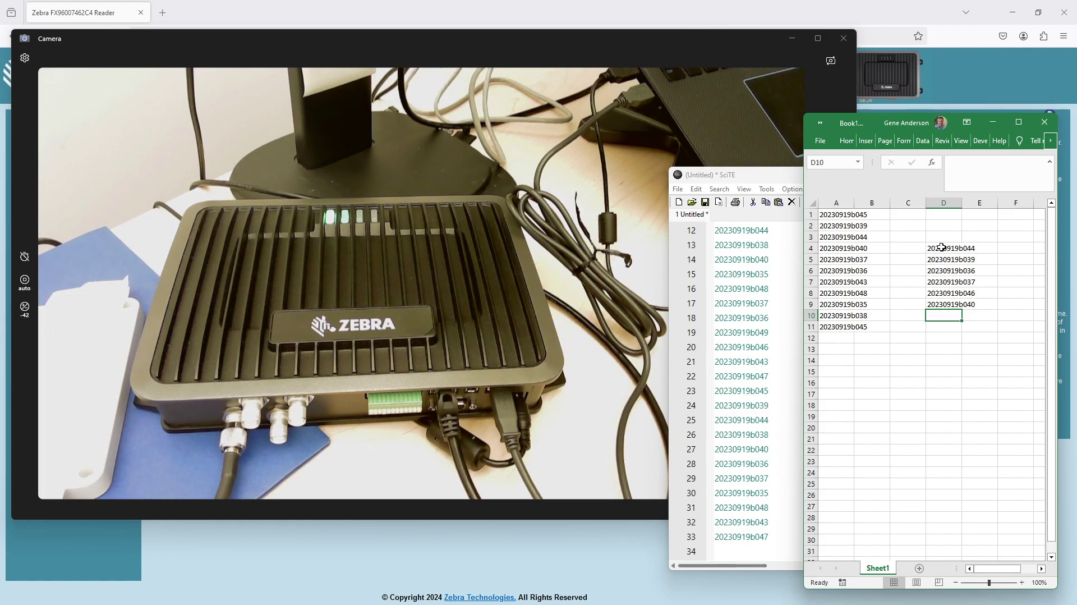
pyautogui.write('20230919b035')
pyautogui.press('Return')
pyautogui.write('20230919b048')
pyautogui.press('Return')
pyautogui.write('20230919b038')
pyautogui.press('Return')
pyautogui.write('20230919b045')
pyautogui.press('Return')
pyautogui.write('20230919b043 20230919b049 20230919b044 20230919b036 20230919b037 20230919b039')
pyautogui.press('Return')
pyautogui.write('20230919b040')
pyautogui.press('Return')
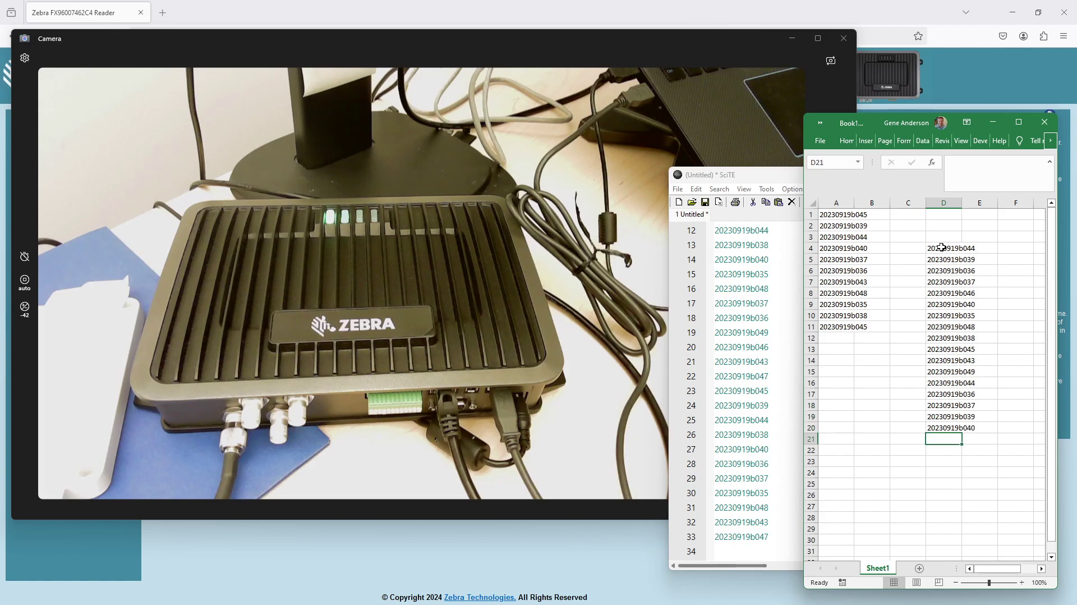
pyautogui.write('20230919b048')
pyautogui.press('Return')
pyautogui.write('20230919b035')
pyautogui.press('Return')
pyautogui.write('20230919b045')
pyautogui.press('Return')
pyautogui.write('20230919b049 20230919b044 20230919b038 20230919b036 20230919b040 20230919b039 20230919b037 20230919b043')
pyautogui.press('Return')
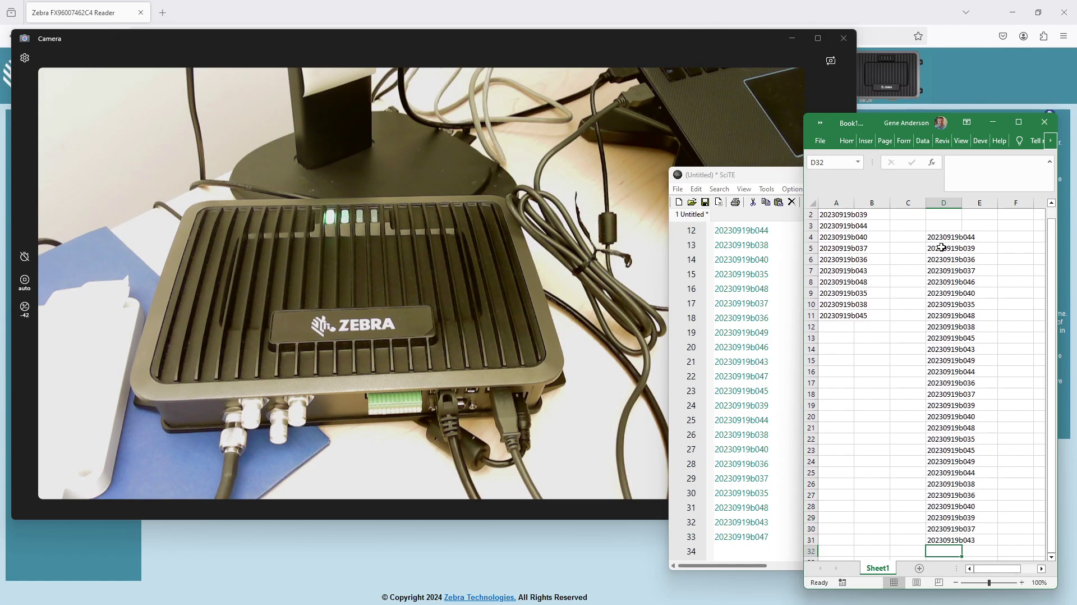
pyautogui.write('20230919b048 20230919b035 20230919b045 20230919b046 ')
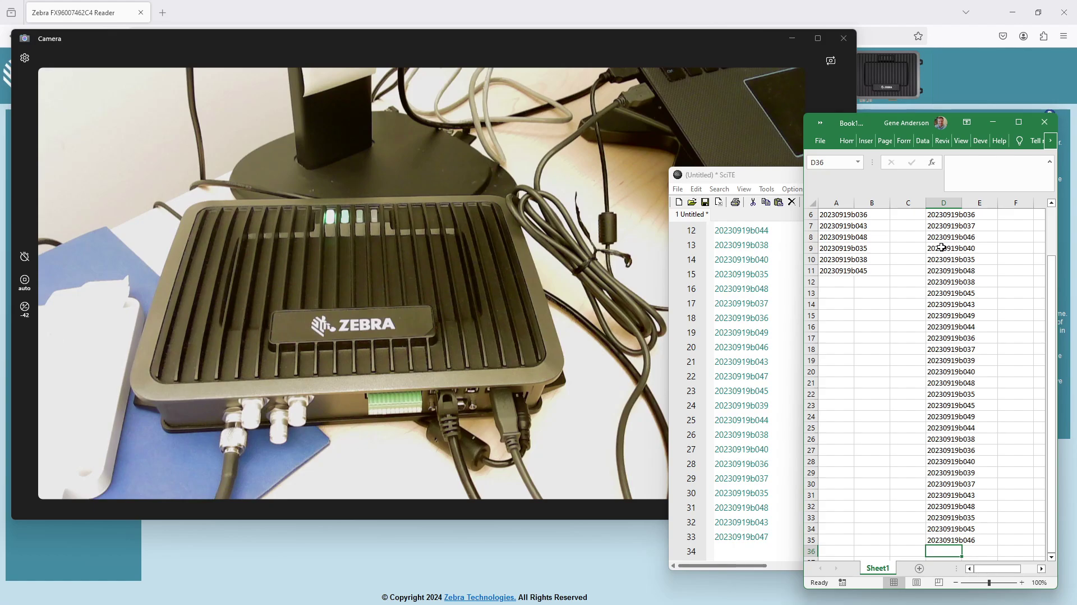
pyautogui.write('20230919b049 20230919b044 20230919b038 20230919b036 20230919b040 20230919b037 20230919b039 20230919b043 20230919b035 20230919b048 20230919b045 20230919b044 20230919b049 20230919b038 20230919b040 20230919b036 20230919b037 20230919b039 ')
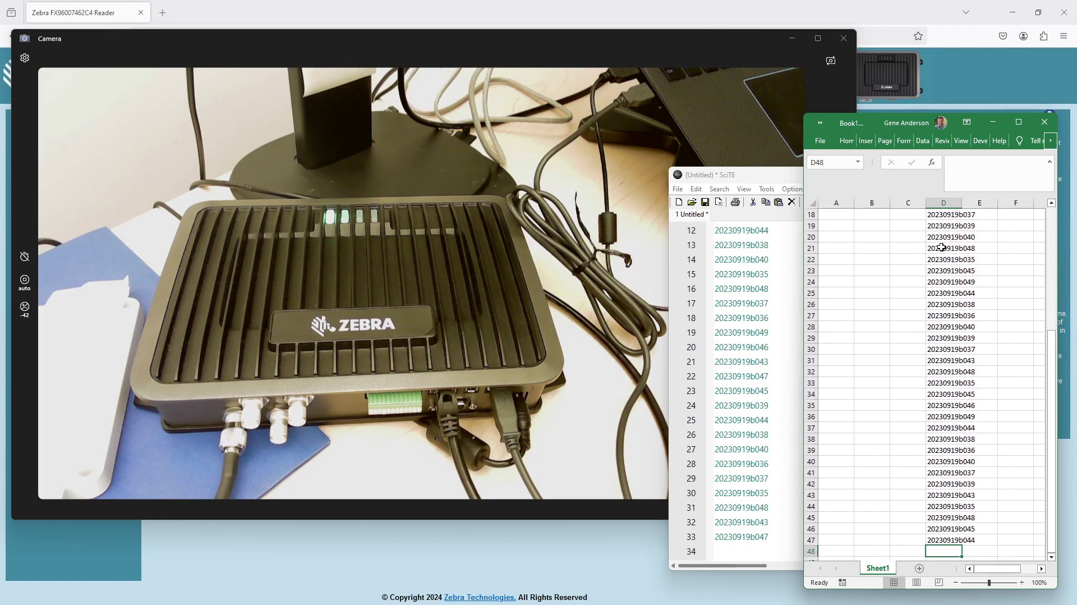
pyautogui.write('20230919b046 ')
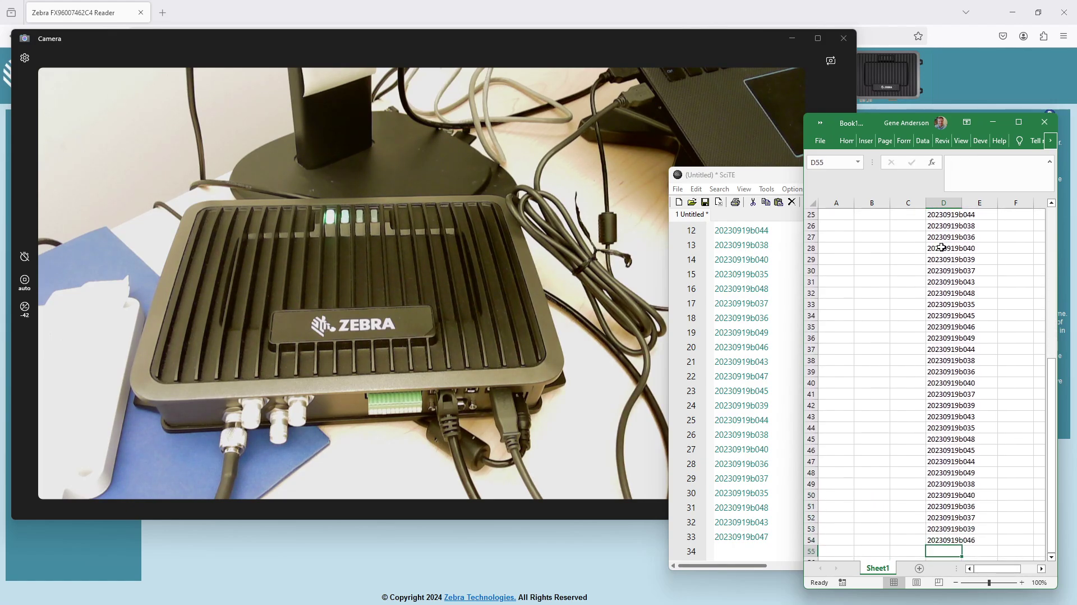
pyautogui.write('20230919b035 20230919b045 20230919b048 ')
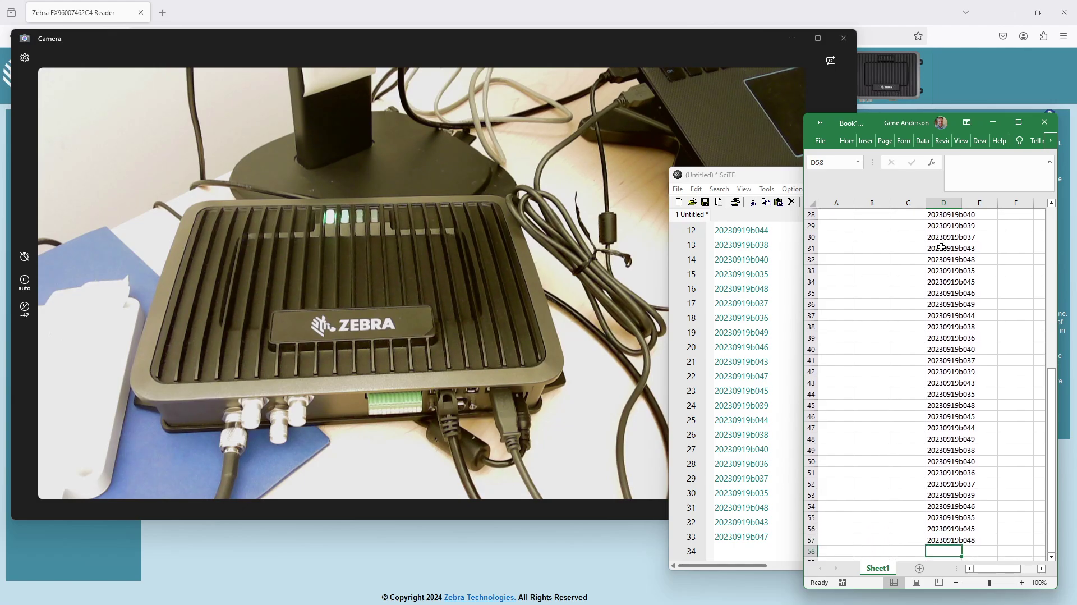
pyautogui.write('20230919b044 20230919b043 20230919b049 20230919b040 20230919b036 20230919b037 20230919b039 ')
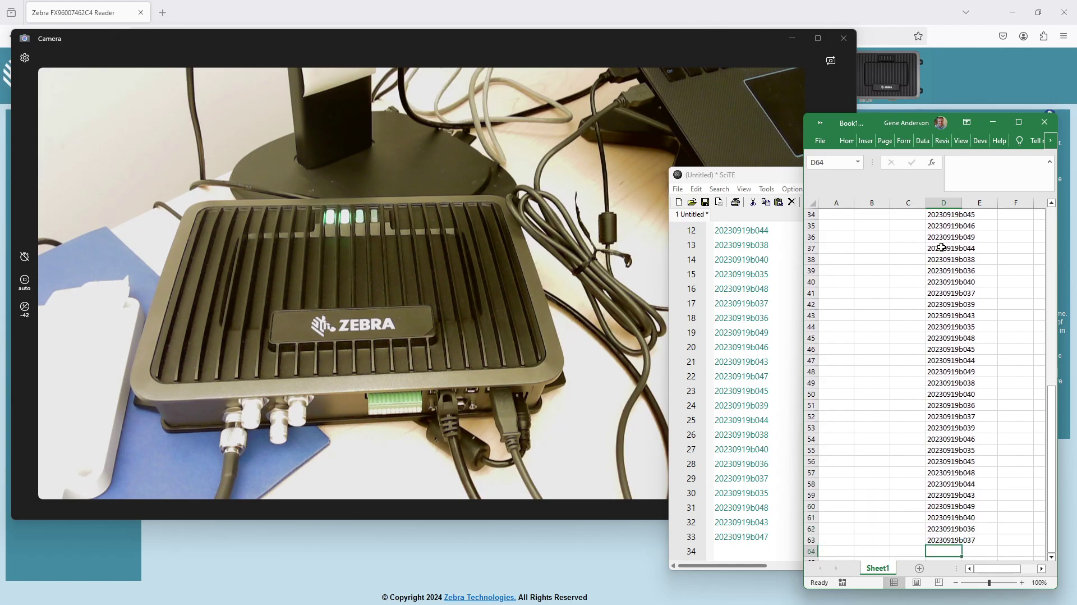
pyautogui.write('20230919b038')
pyautogui.press('Return')
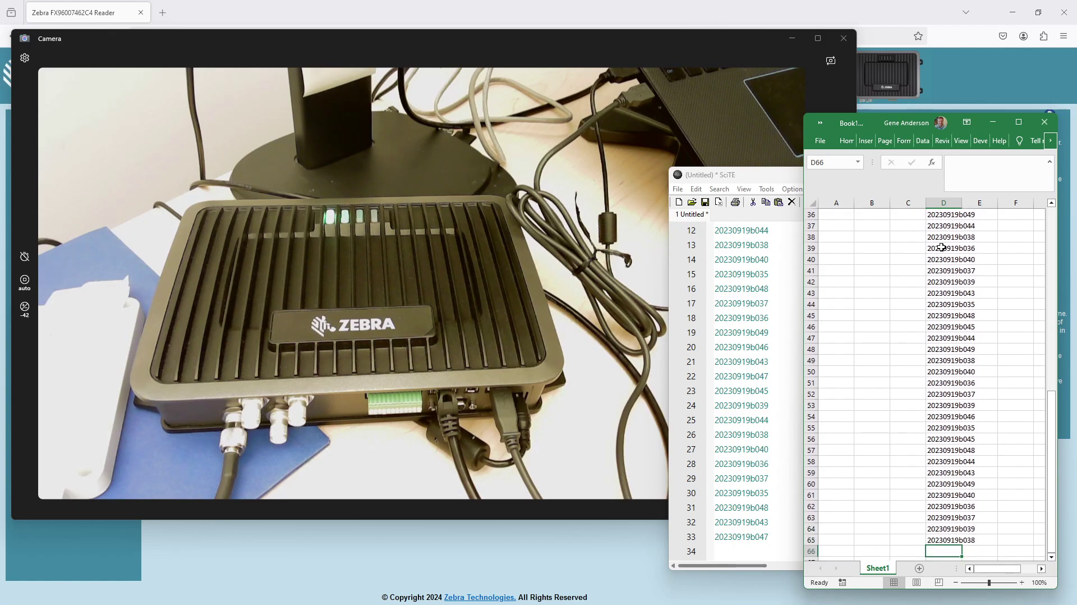
pyautogui.write('20230919b045')
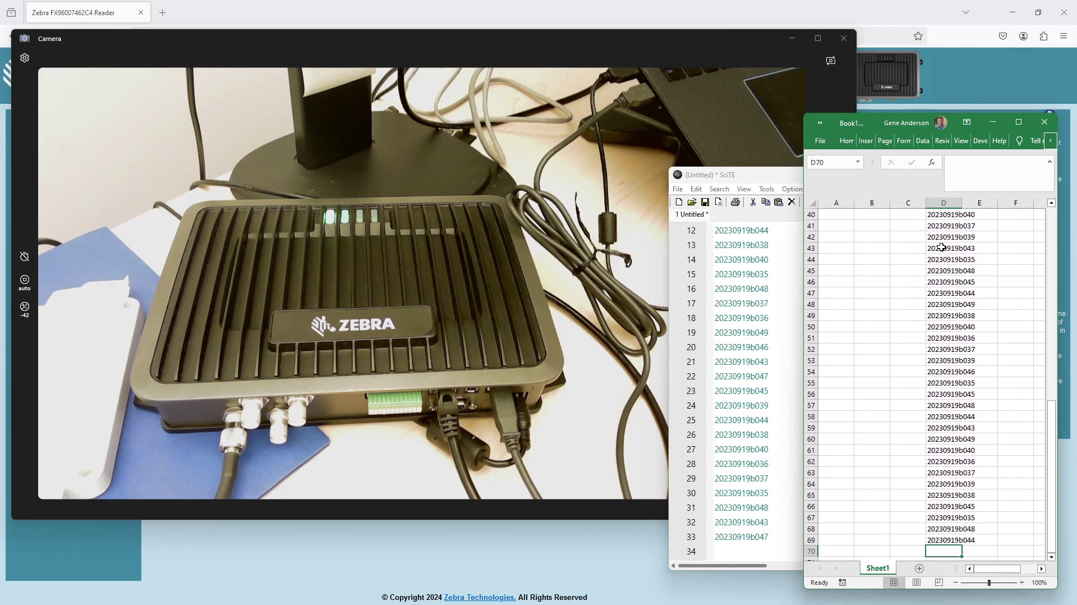
pyautogui.write(' 20230919b035 20230919b048 20230919b044 20230919b049 20230919b040 20230919b036 20230919b037 20230919b039 ')
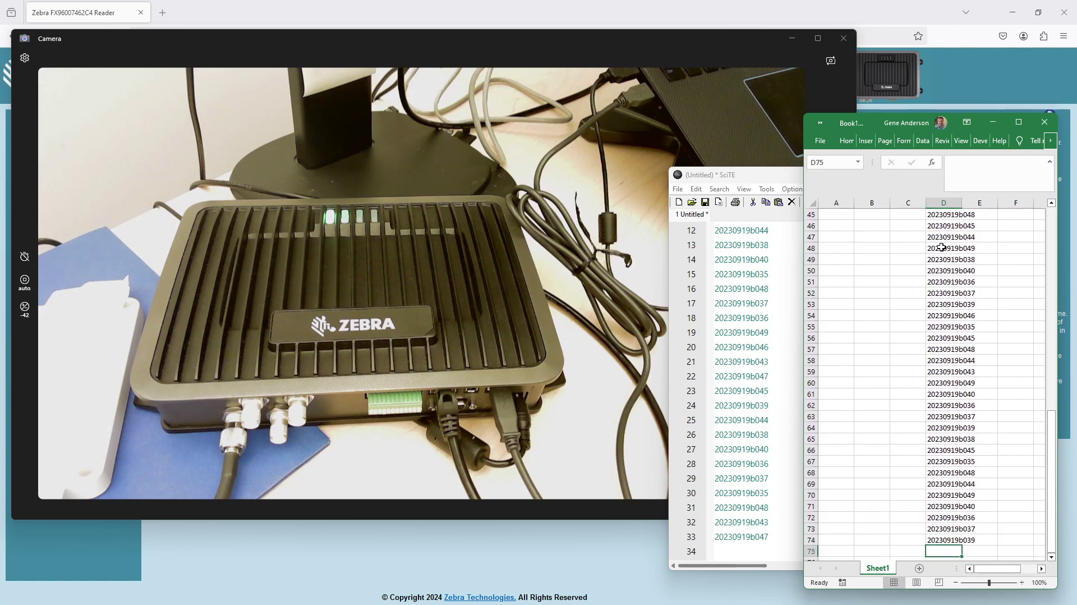
pyautogui.write('20230919b043 20230919b046 20230919b045 20230919b035 20230919b048')
pyautogui.press('Return')
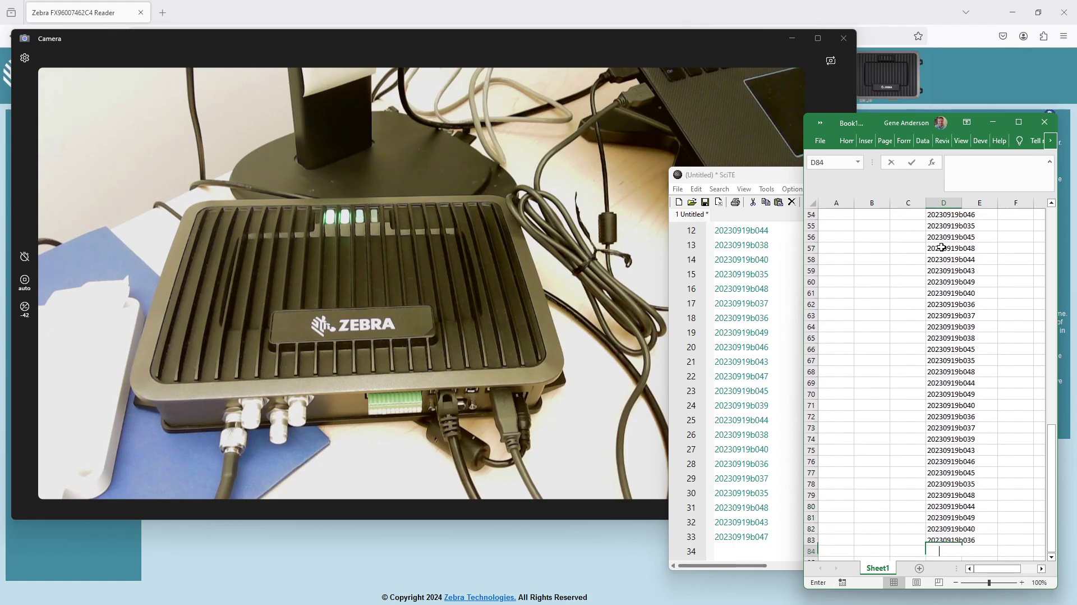
pyautogui.write('20230919b043 20230919b045 20230919b035 20230919b048 20230919b04')
pyautogui.press('Return')
pyautogui.write('20230919b036 20230919b040 20230919b037 20230919b039 20230919b038 ')
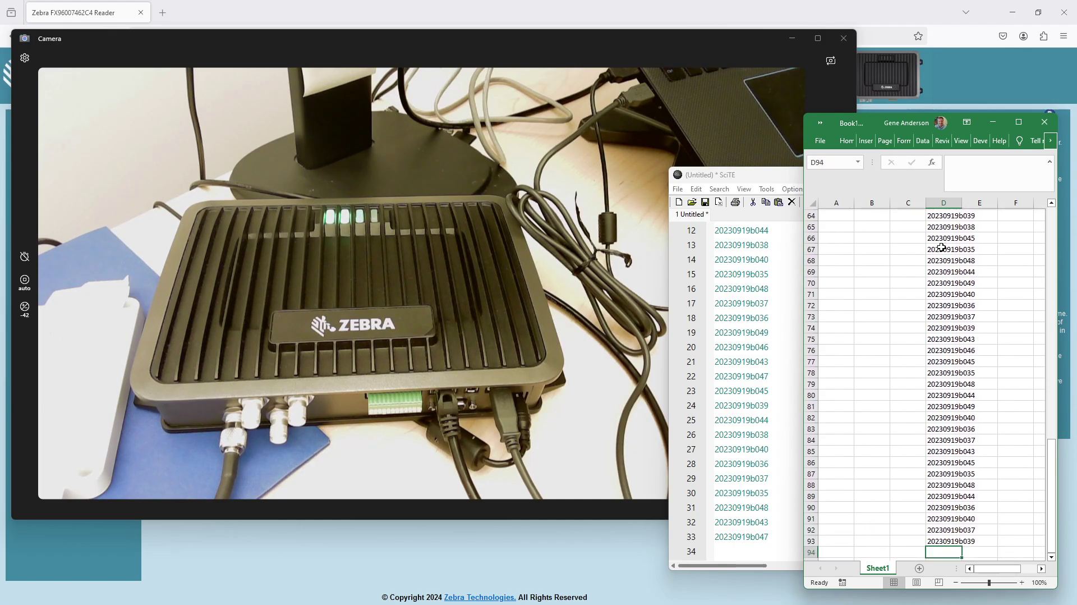
pyautogui.write('20230919b046 20230919b049 20230919b035 20230919b045 20230919b043 ')
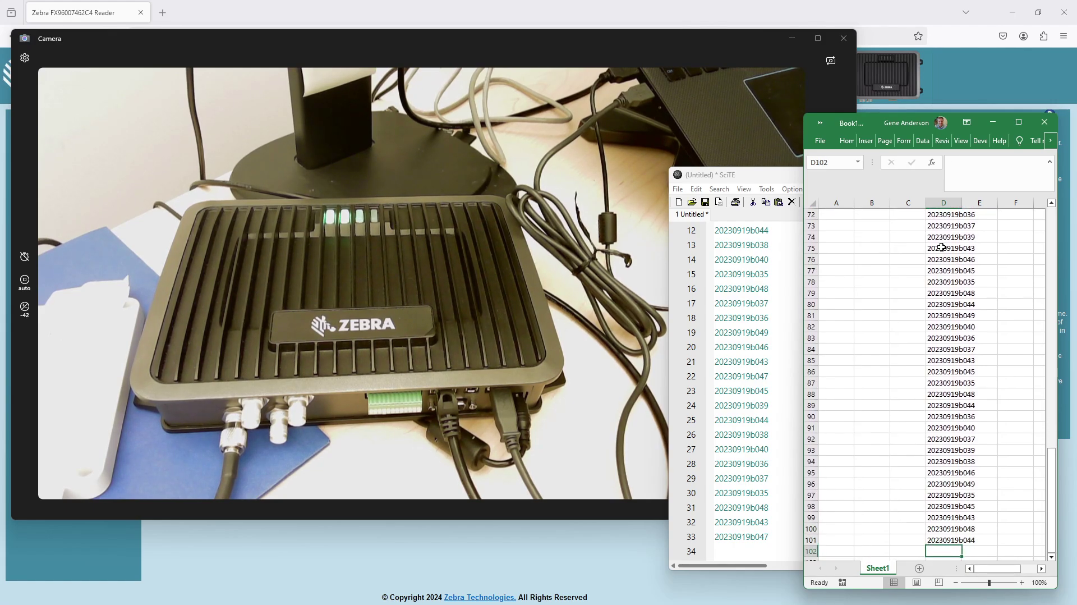
pyautogui.write('20230919b036 20230919b040 20230919b037 20230919b039 20230919b038 20230919b049 ')
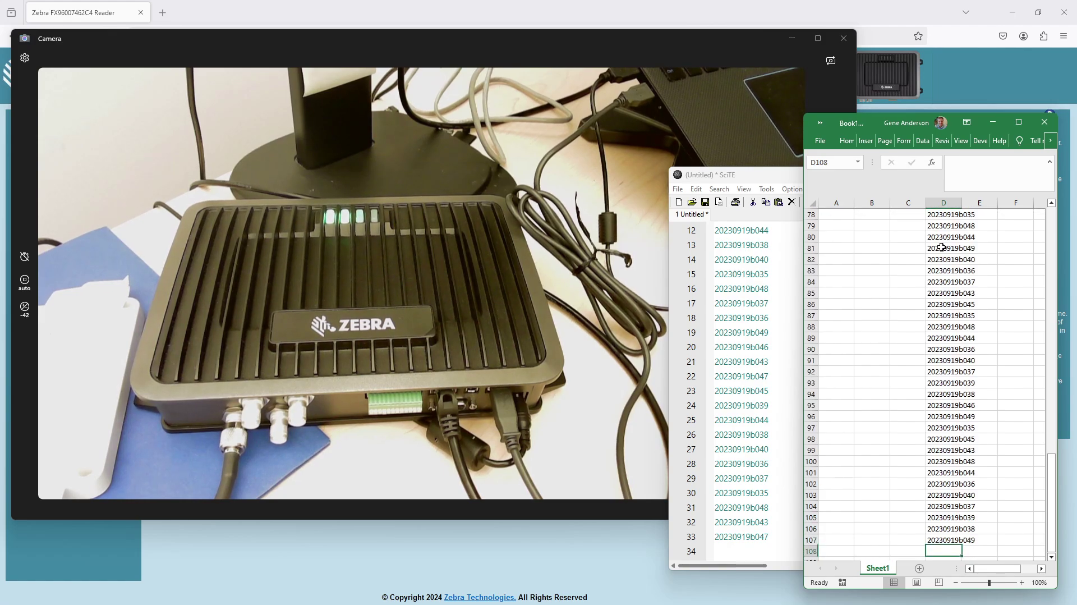
pyautogui.write('20230919b035 20230919b045 20230919b046 20230919b044 20230919b048 20230919b043 20230919b036 20230919b040 20230919b037 ')
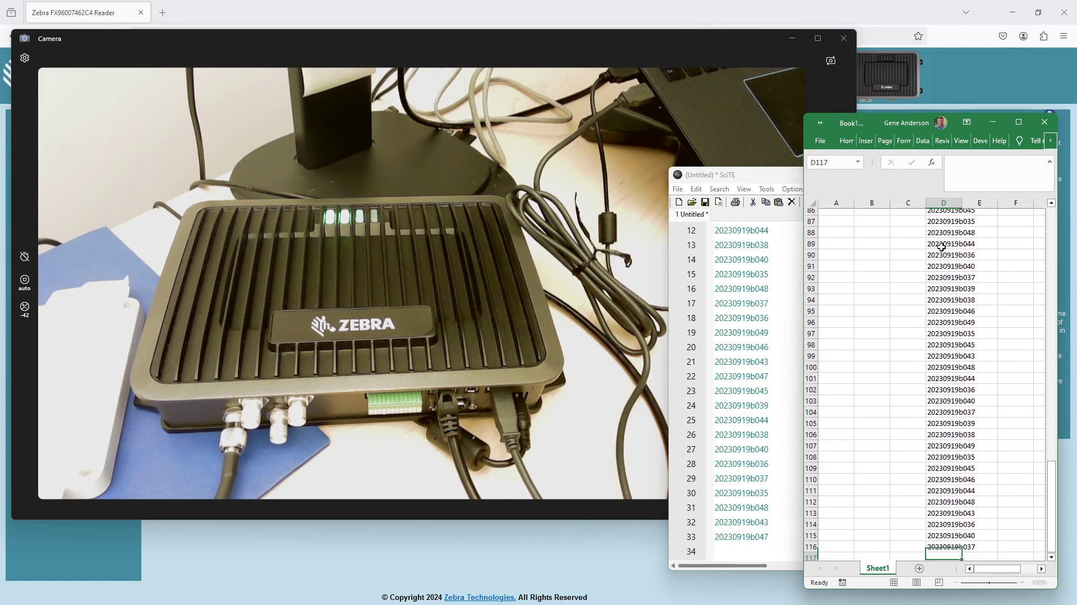
pyautogui.write('20230919b049 20230919b039 20230919b035 20230919b045 ')
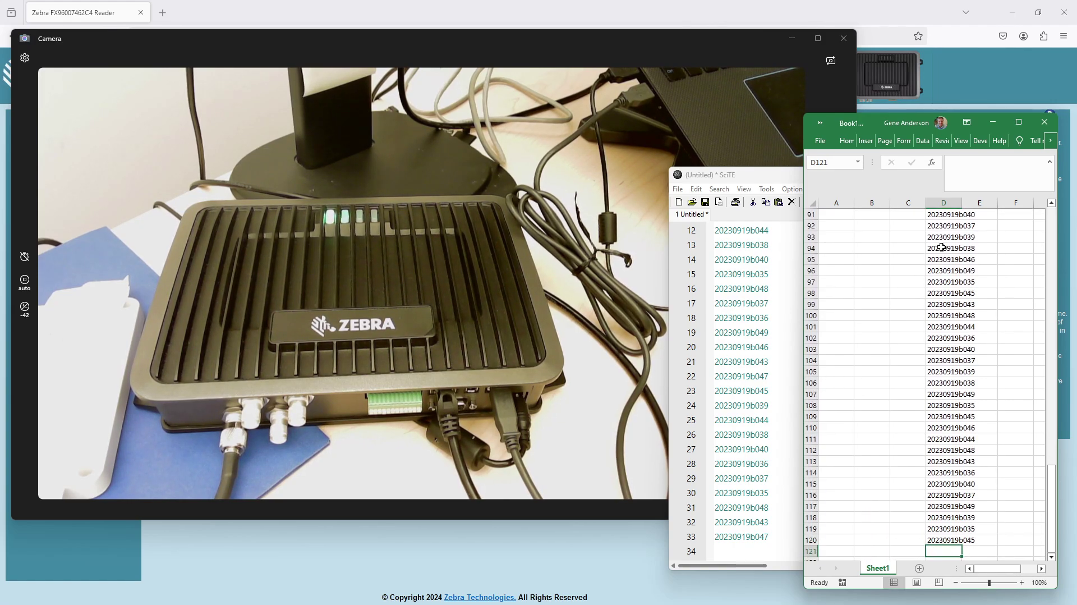
pyautogui.write('20230919b048 20230919b044 20230919b043 20230919b046 20230919b036 20230919b040')
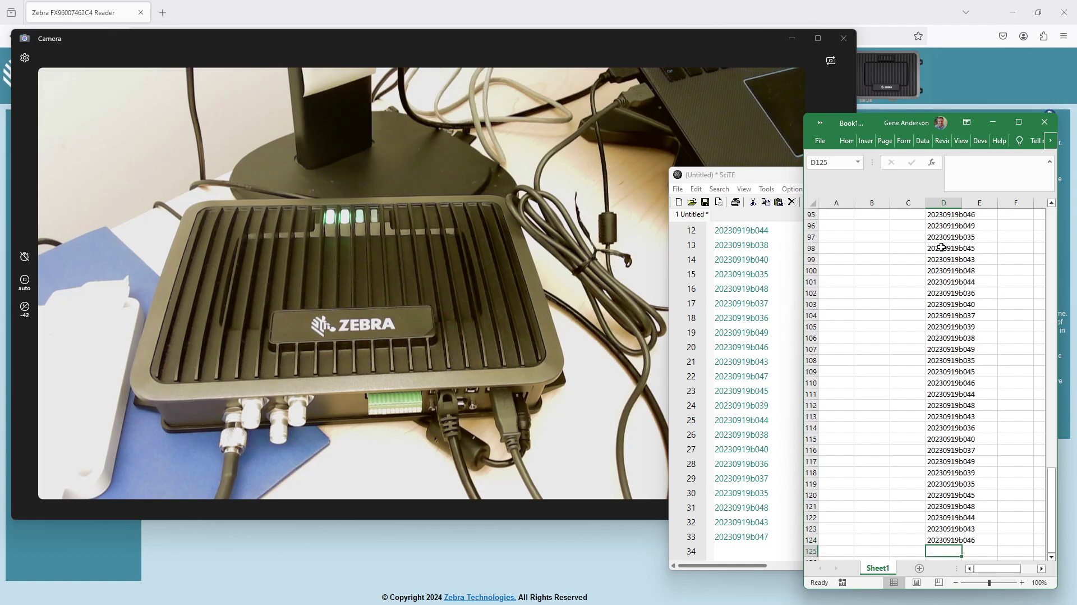
pyautogui.write(' 20230919b037 20230919b049 ')
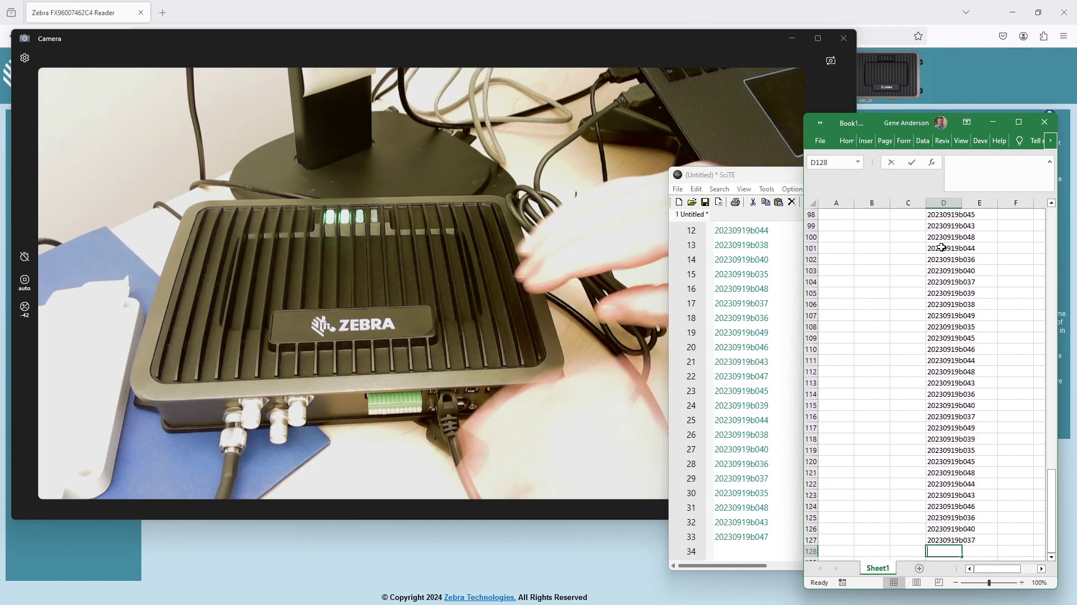
pyautogui.write('20230919b035 20230919b045 20230919b039 20230919b038')
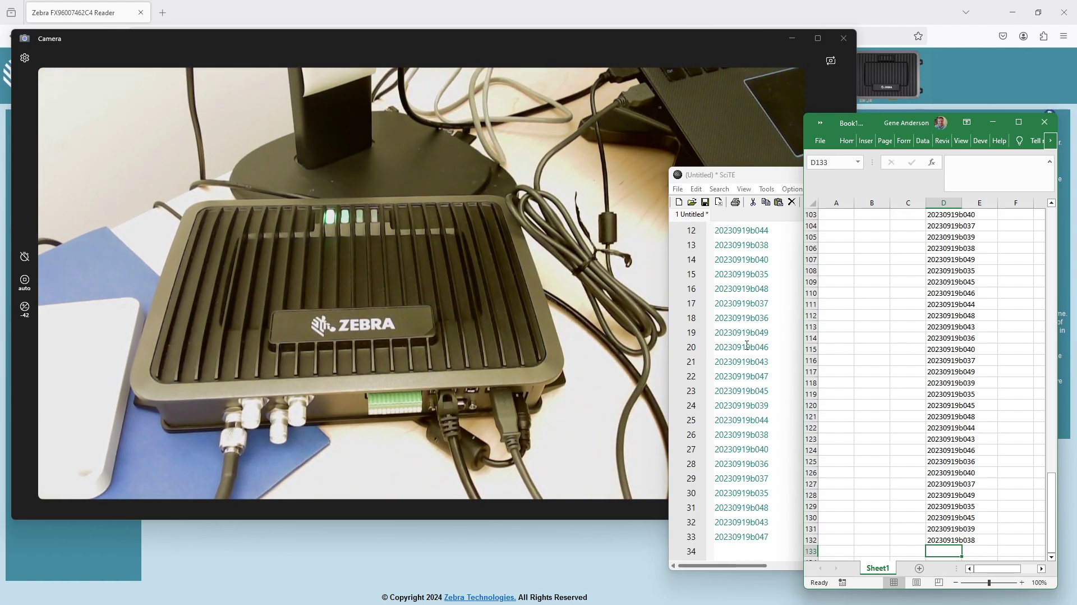
# Step: Delete all the tag IDs from the SciTE document
pyautogui.click(765, 301)
pyautogui.hotkey('ctrl', 'a')
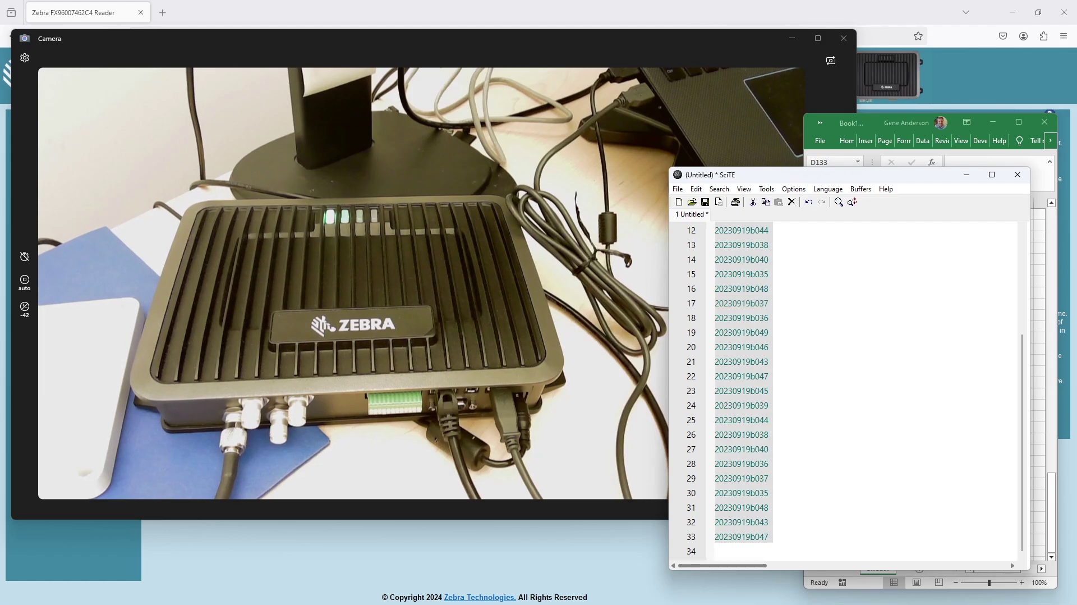
pyautogui.press('Delete')
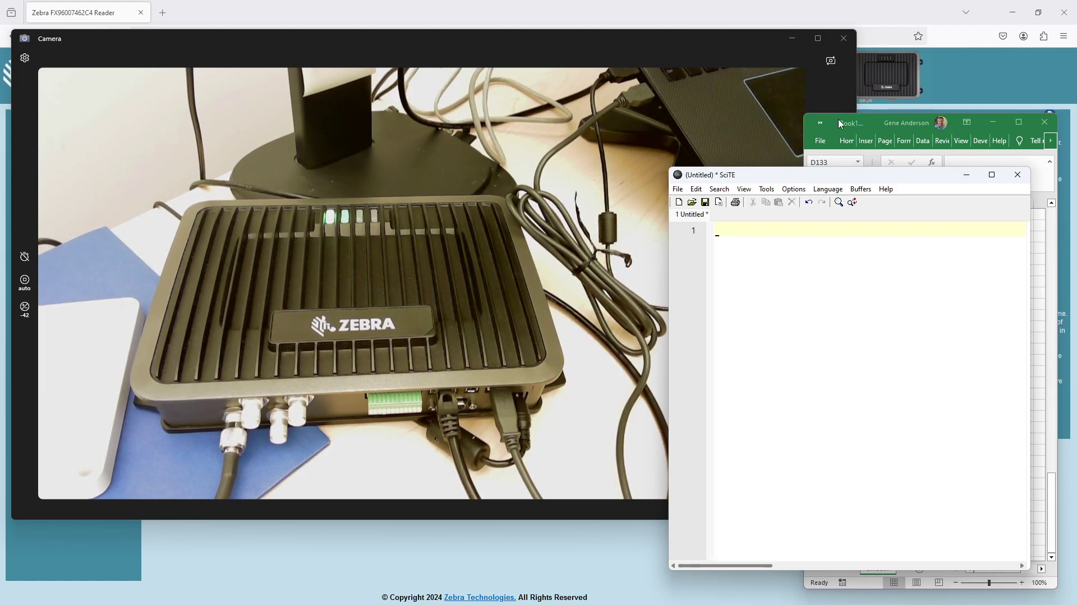
# Step: Clear every tag value from the Excel sheet, then return to SciTE
pyautogui.click(843, 124)
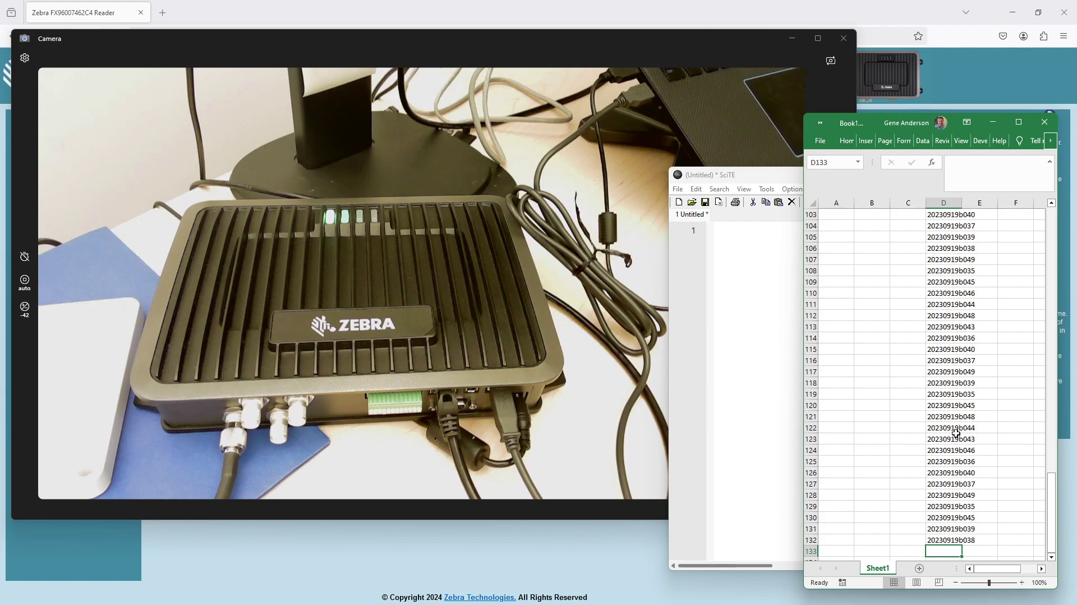
pyautogui.hotkey('ctrl', 'a')
pyautogui.press('Delete')
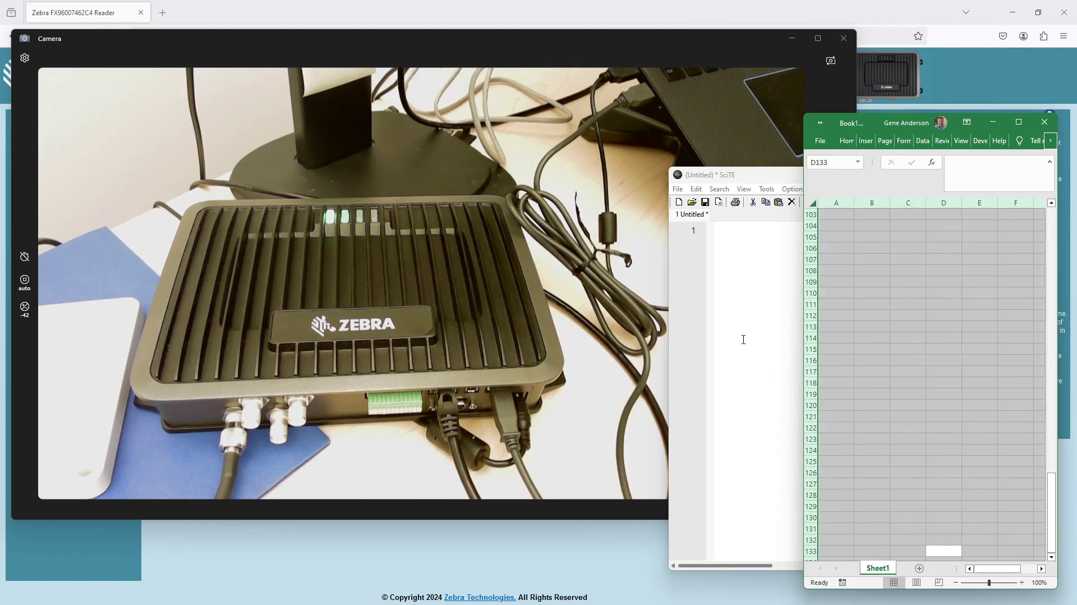
pyautogui.click(751, 299)
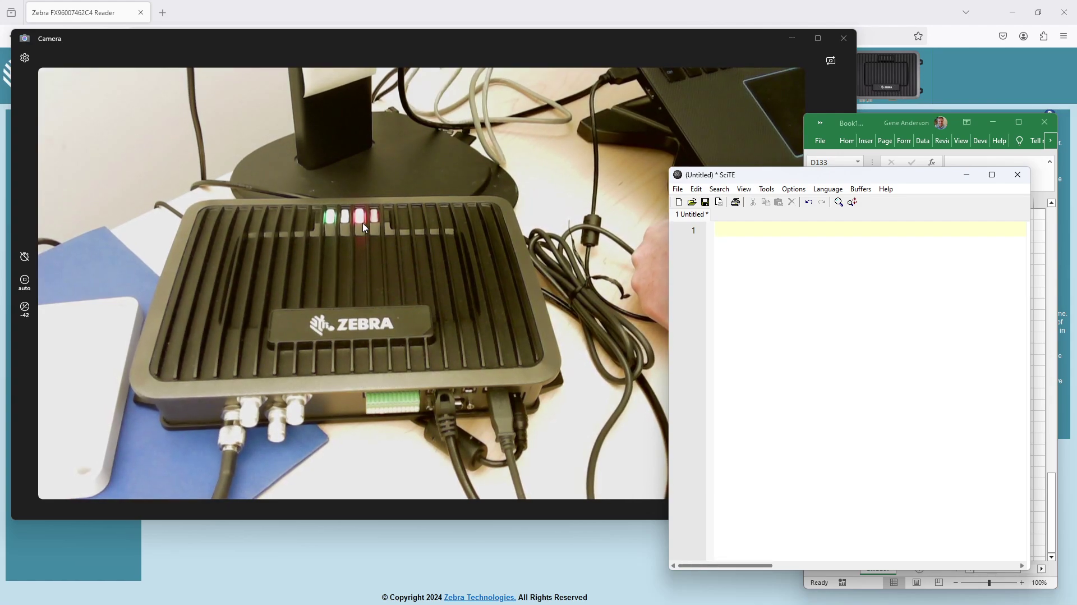
# Step: Bring up the reader web console and refresh its User Application page
pyautogui.click(460, 556)
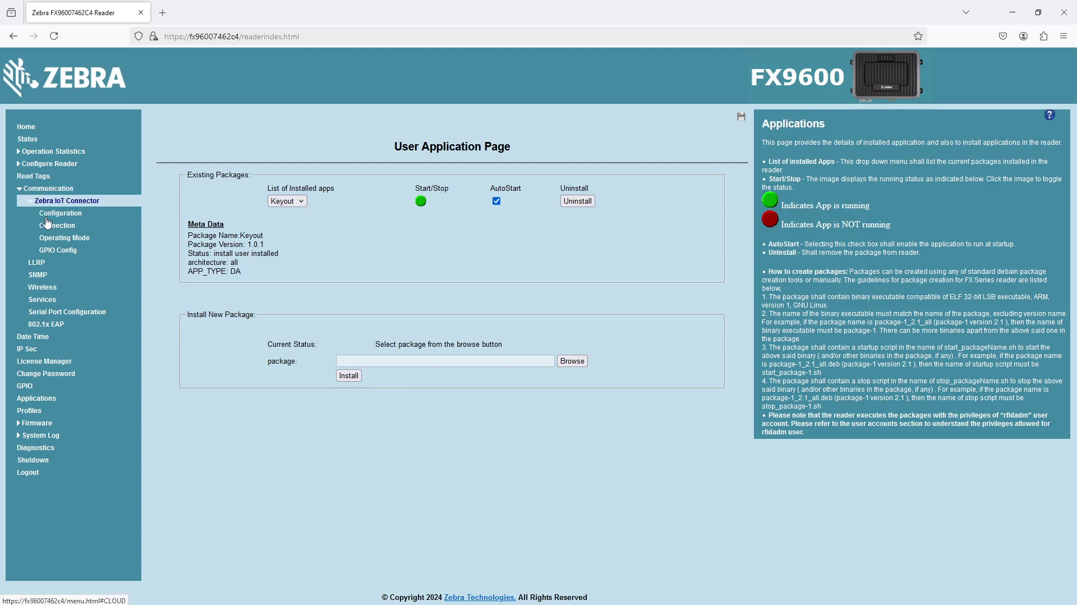
pyautogui.click(54, 403)
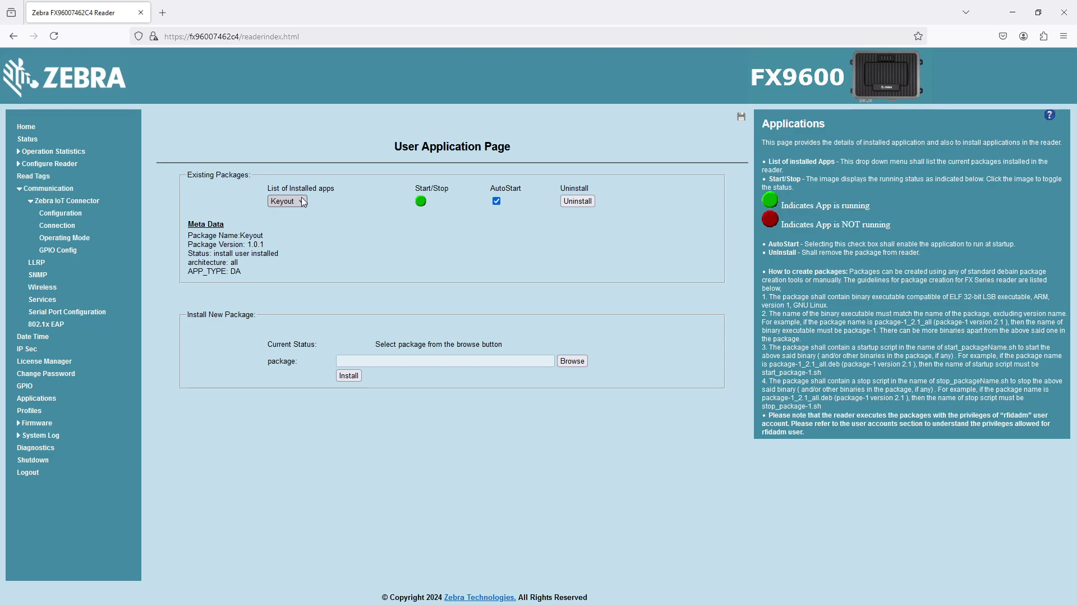
# Step: Stop the Keyout application, then bring up the Camera view of the reader
pyautogui.click(420, 201)
pyautogui.hotkey('alt', 'Tab')
pyautogui.click(559, 309)
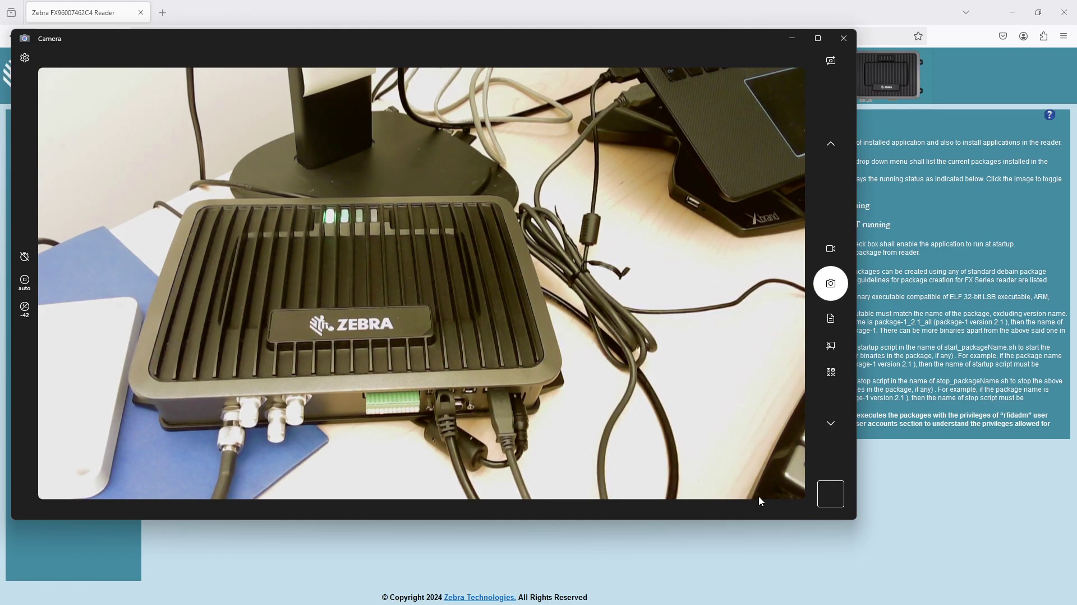
# Step: Check that SciTE stays empty, then return to the reader's User Application page
pyautogui.hotkey('alt', 'Tab')
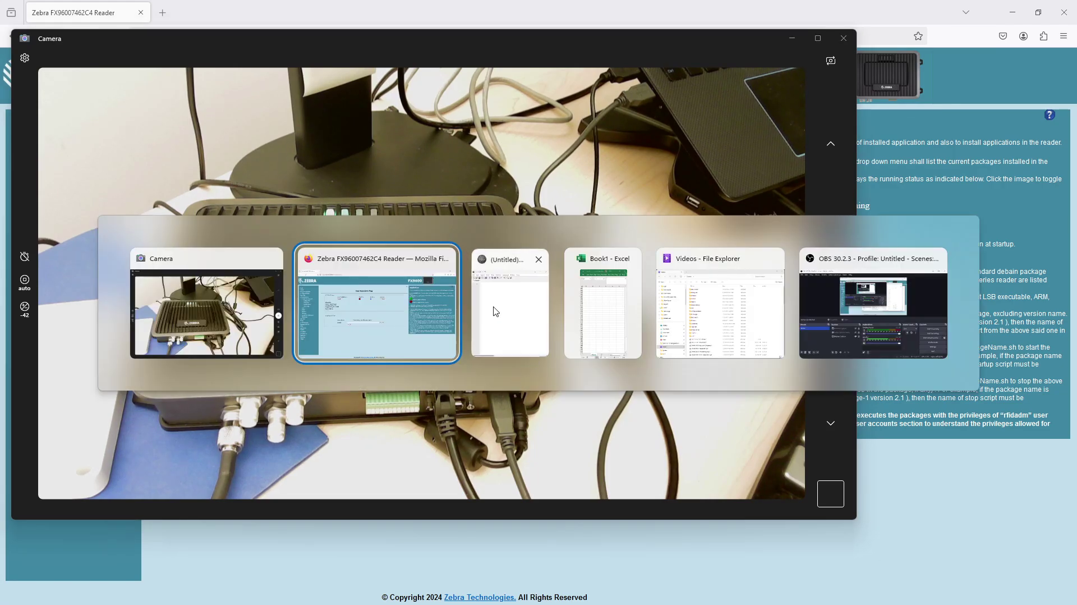
pyautogui.click(496, 311)
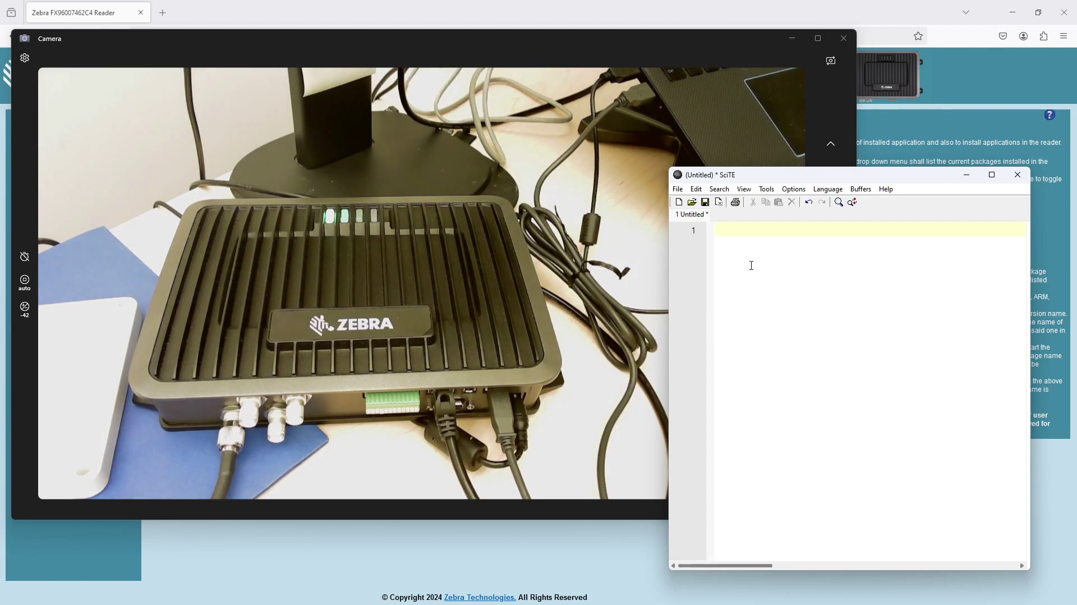
pyautogui.click(499, 561)
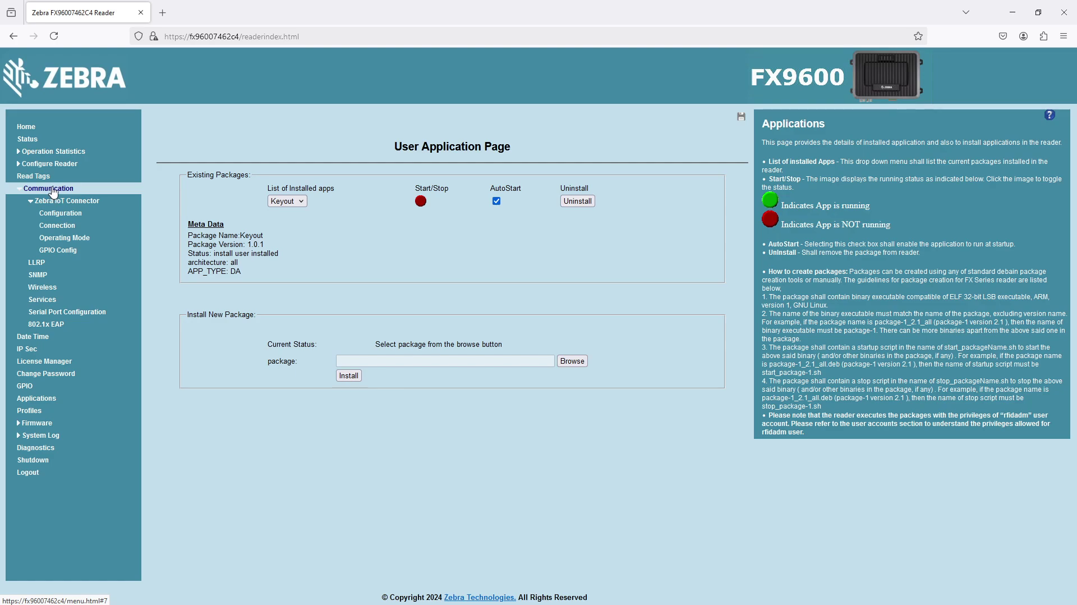
pyautogui.click(51, 401)
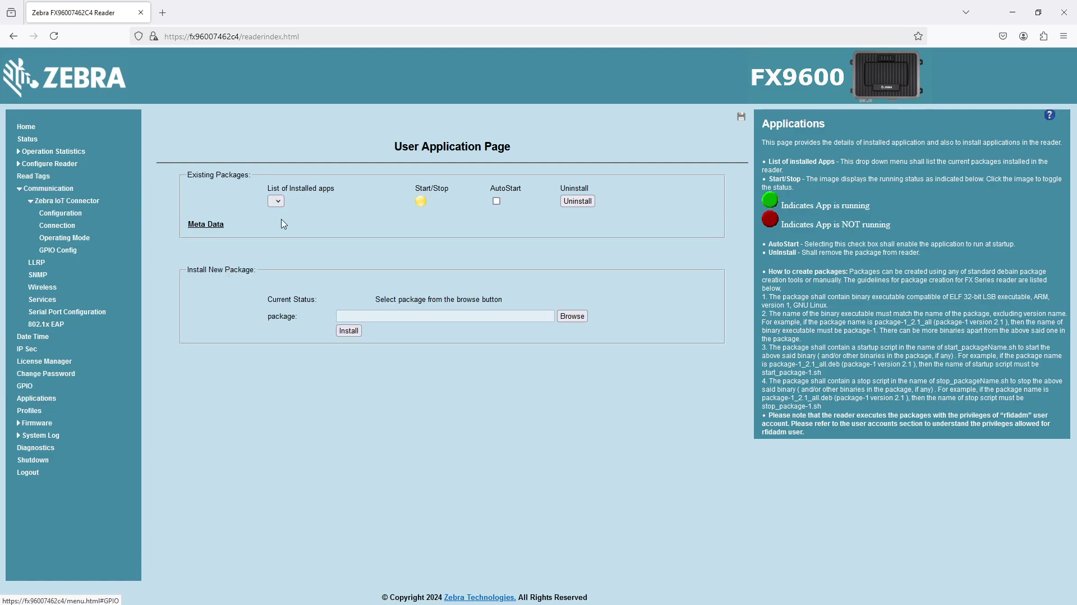
pyautogui.click(576, 364)
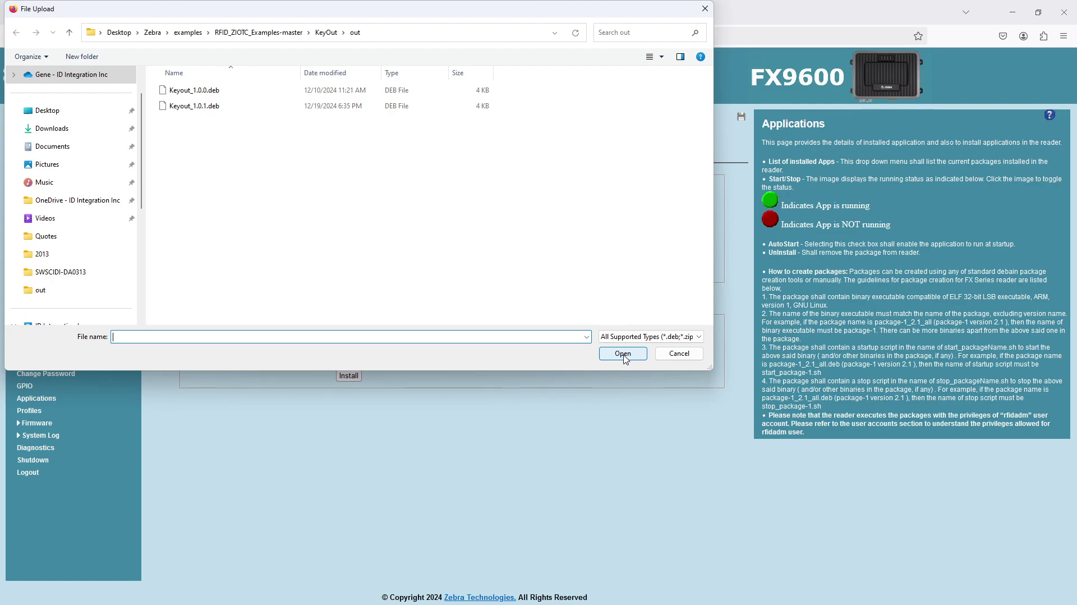
pyautogui.click(679, 354)
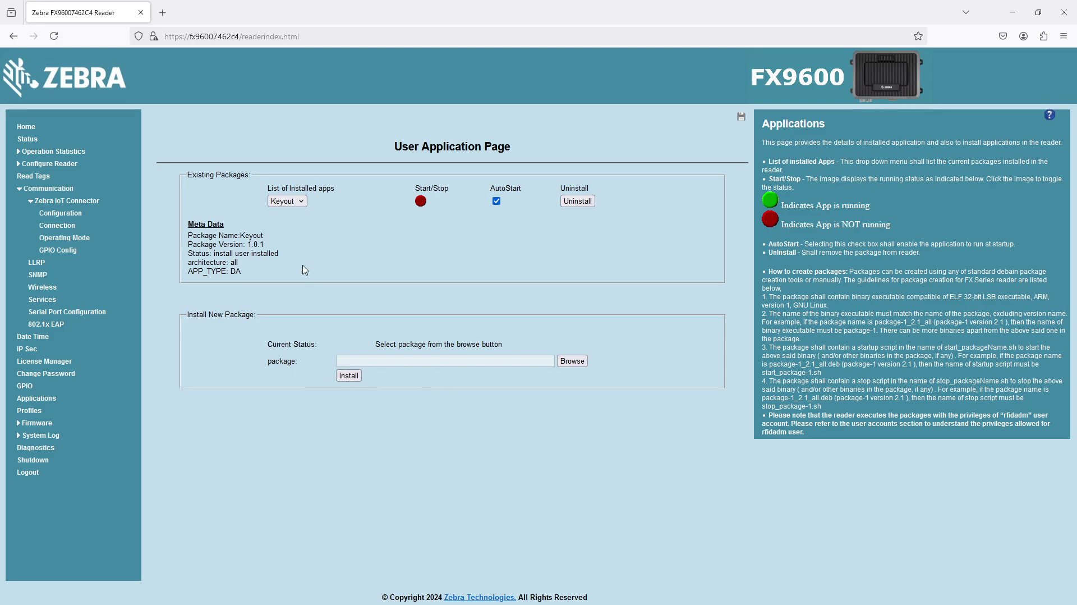
pyautogui.click(304, 203)
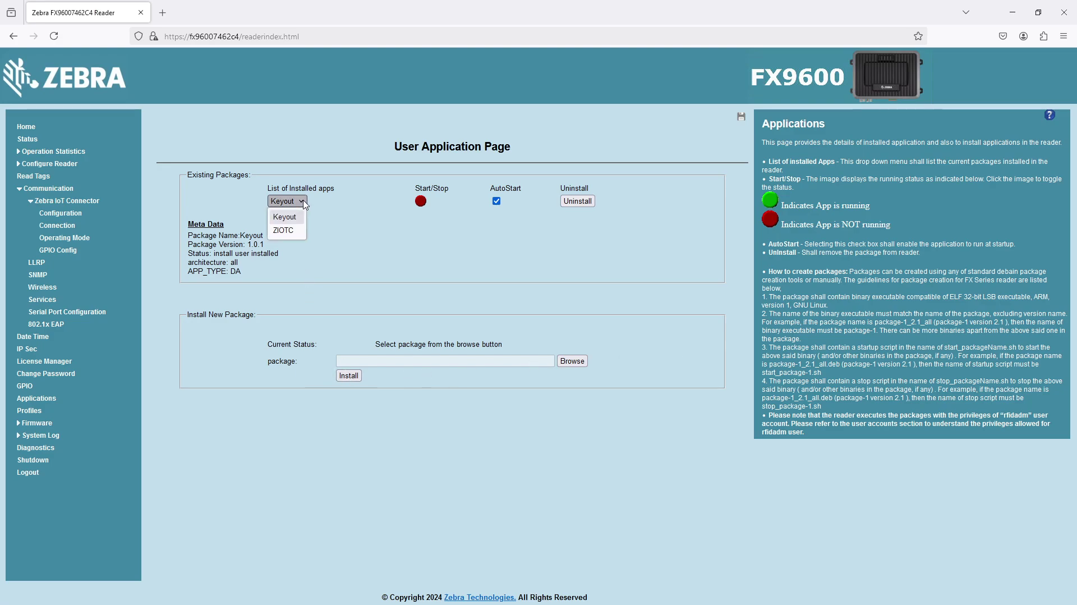
pyautogui.click(303, 203)
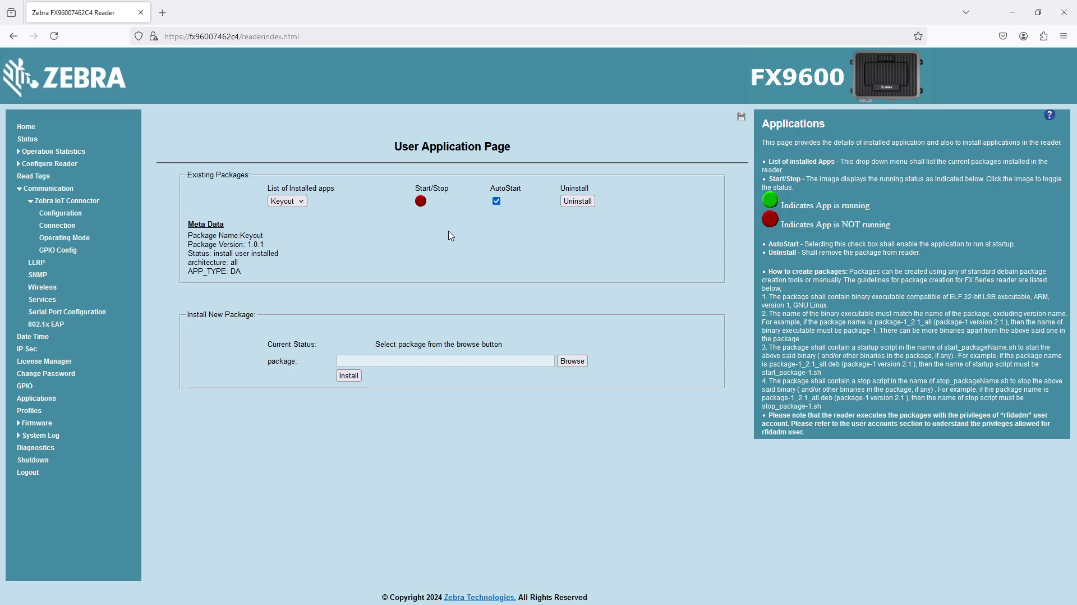
pyautogui.click(35, 398)
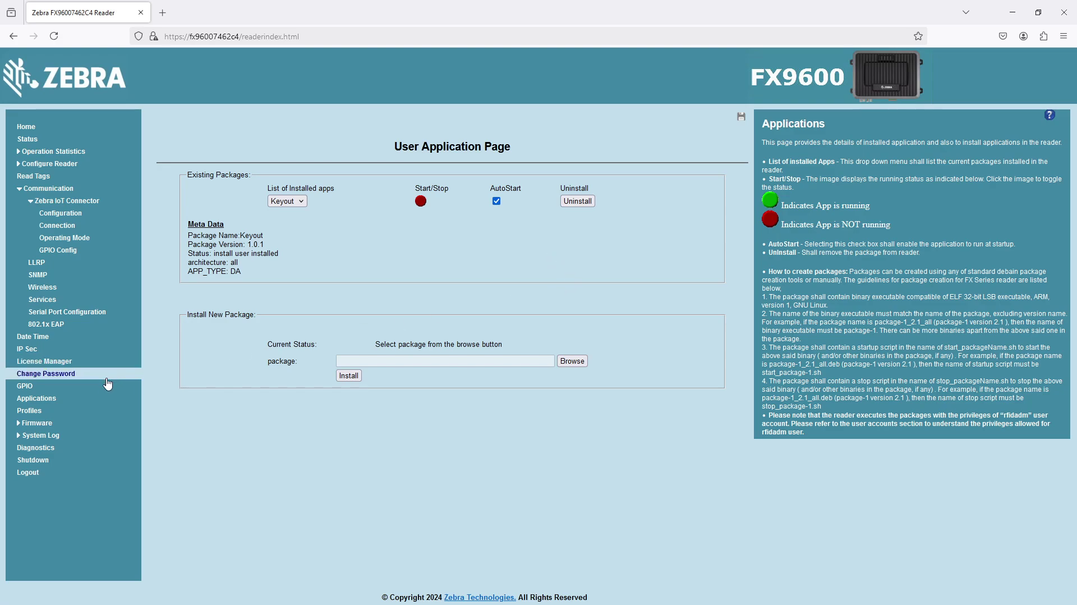
pyautogui.click(67, 201)
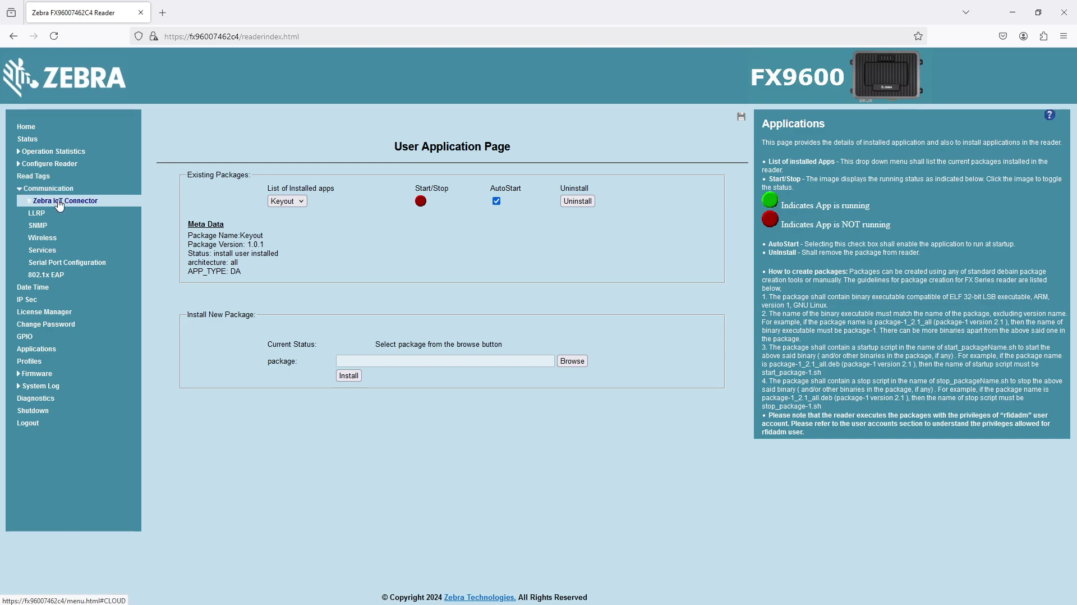
# Step: Open the KeyboardWedge endpoint under Zebra IoT Connector Configuration
pyautogui.click(67, 202)
pyautogui.click(61, 214)
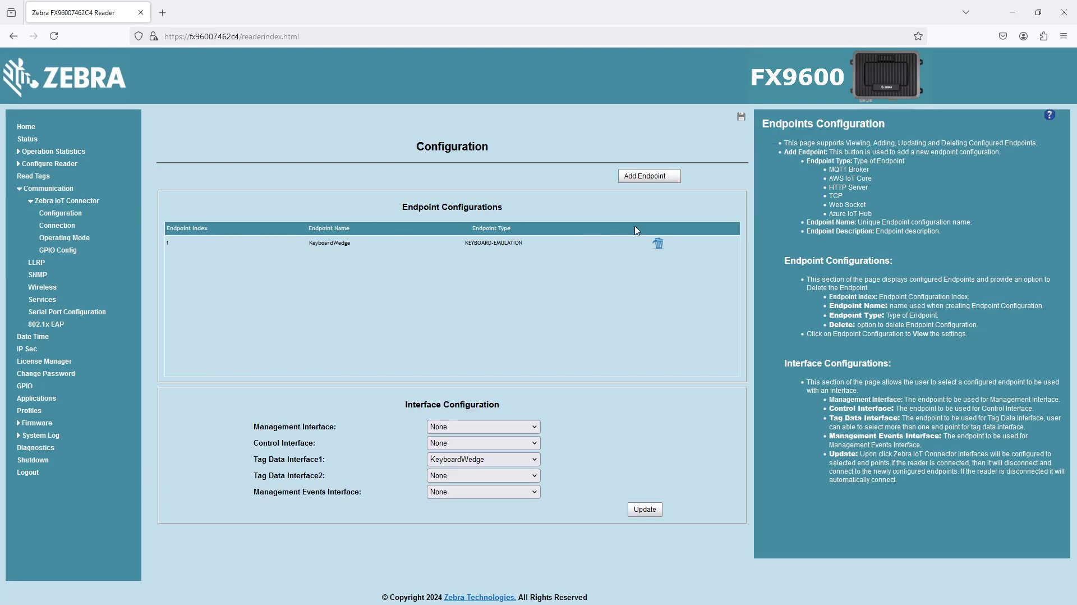
pyautogui.click(498, 247)
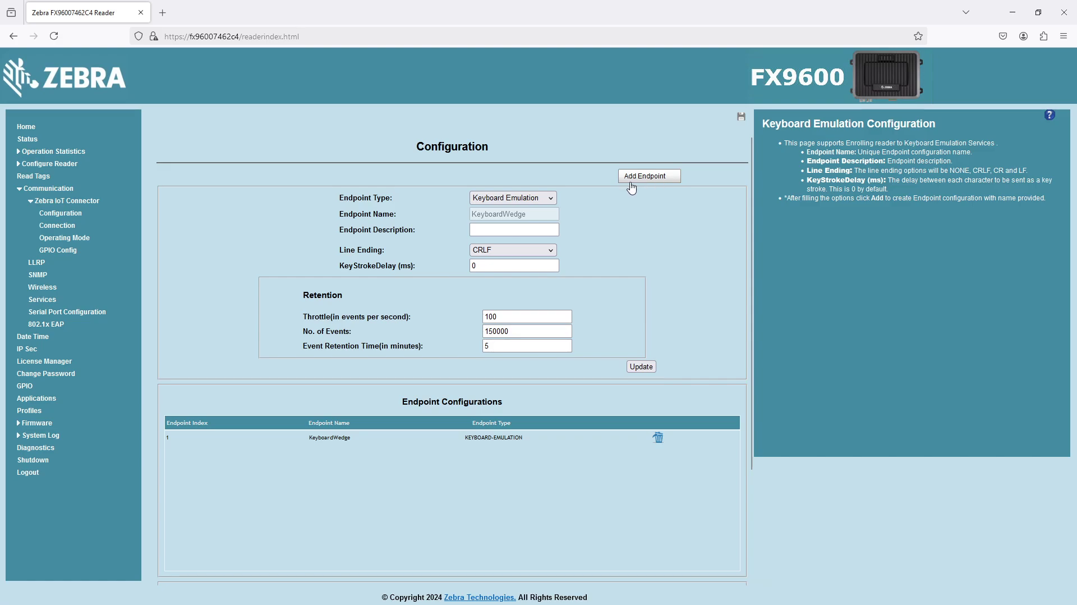
# Step: Keep Keyboard Emulation as the endpoint type and CRLF as the line ending
pyautogui.click(534, 200)
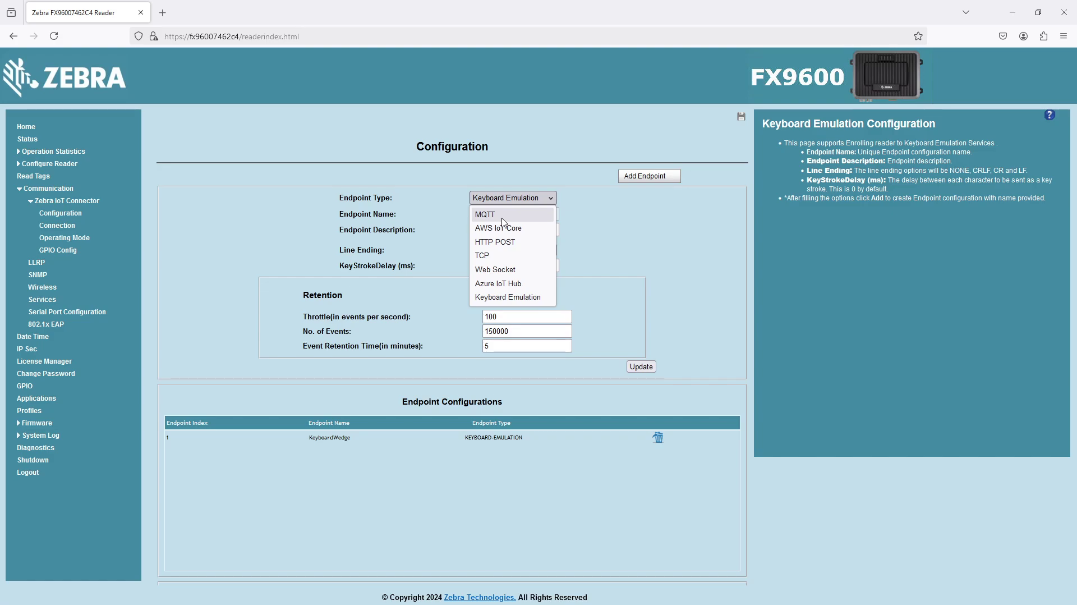
pyautogui.click(534, 299)
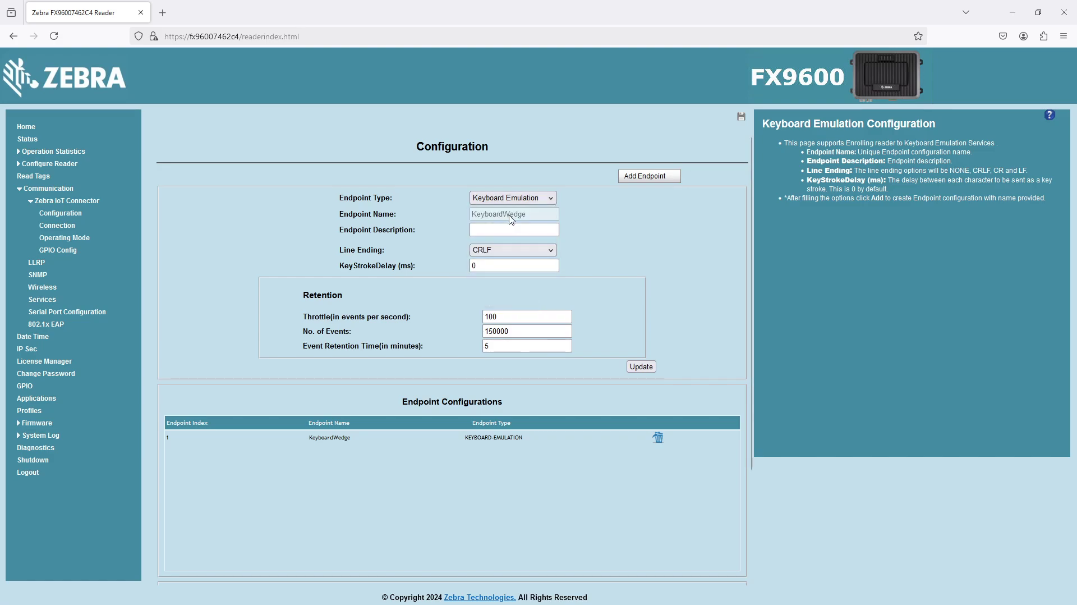
pyautogui.click(547, 250)
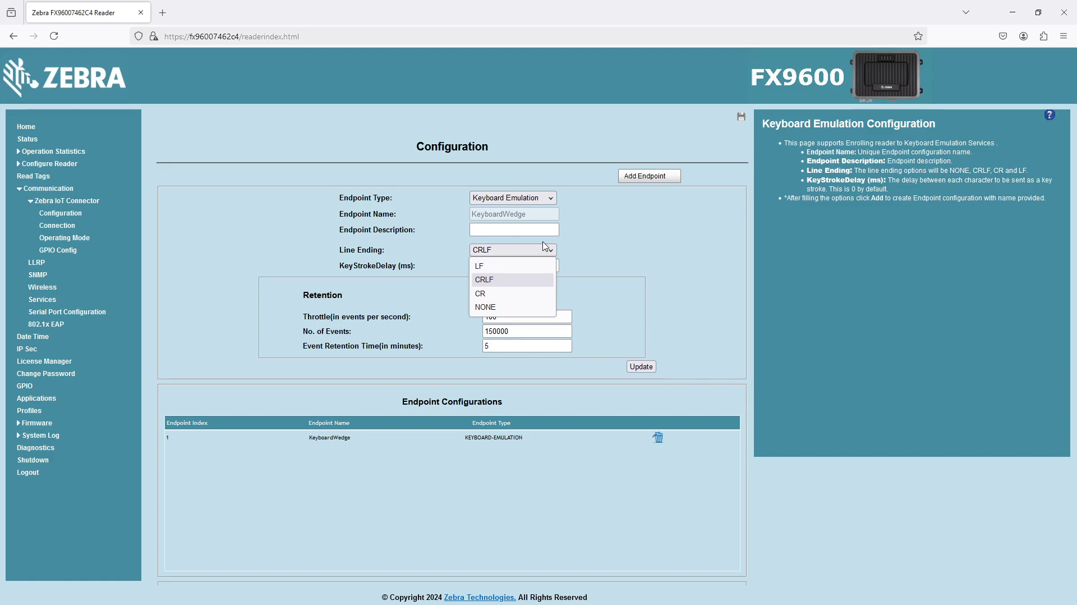
pyautogui.click(499, 280)
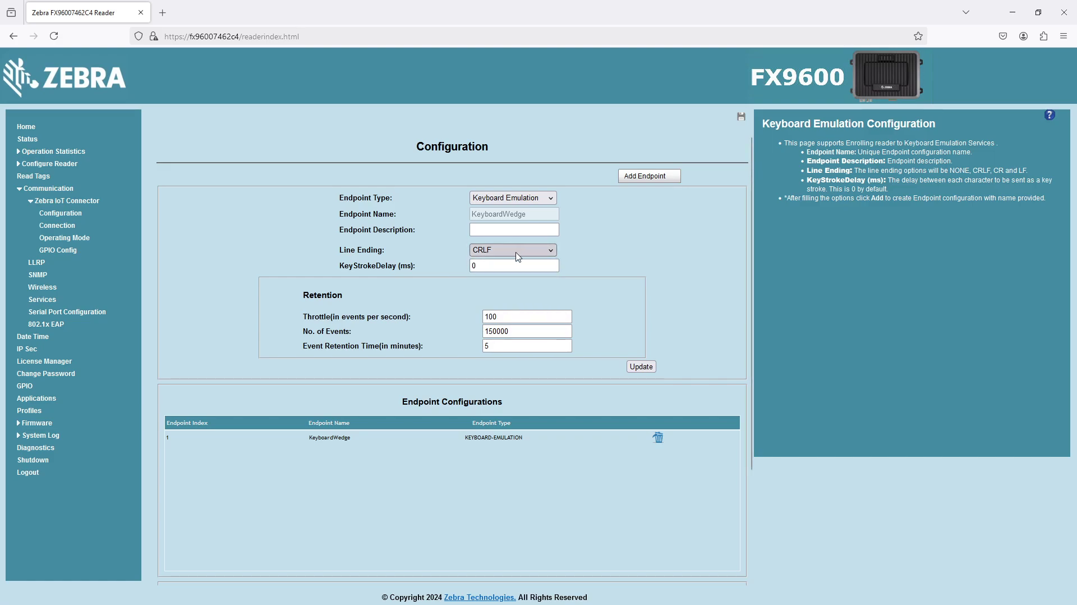
pyautogui.click(495, 264)
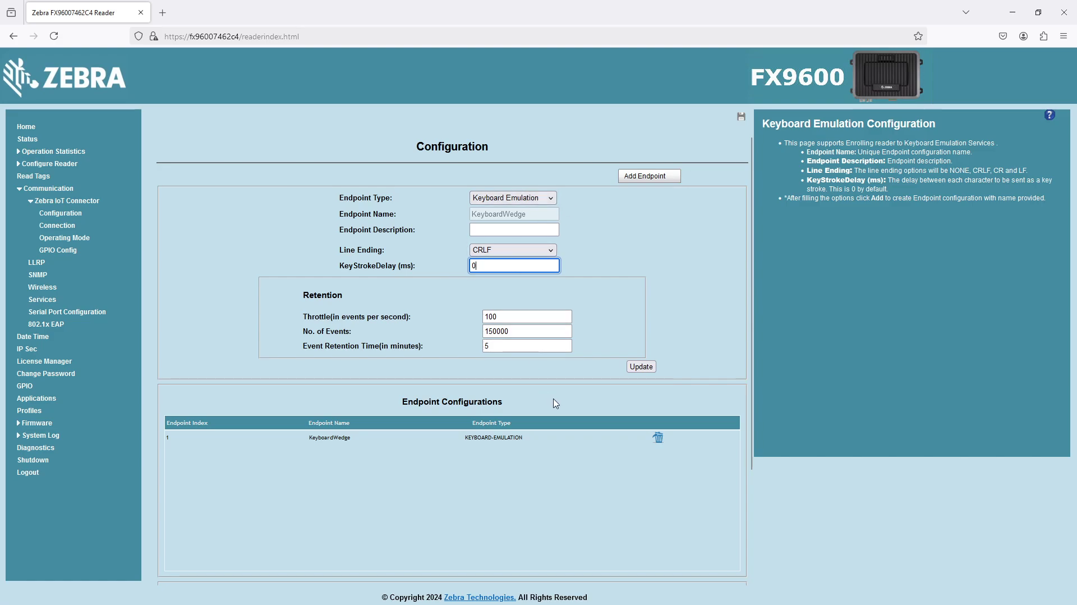
# Step: Leave the keystroke delay at 0 ms and keep KeyboardWedge as Tag Data Interface1
pyautogui.click(499, 443)
pyautogui.scroll(-5, 499, 443)
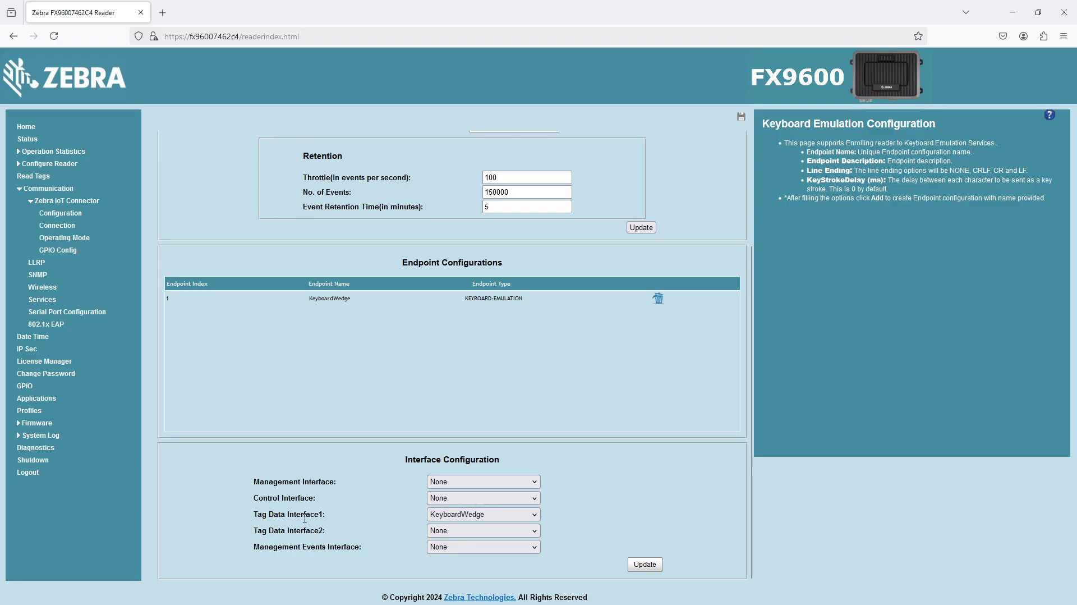
pyautogui.click(483, 516)
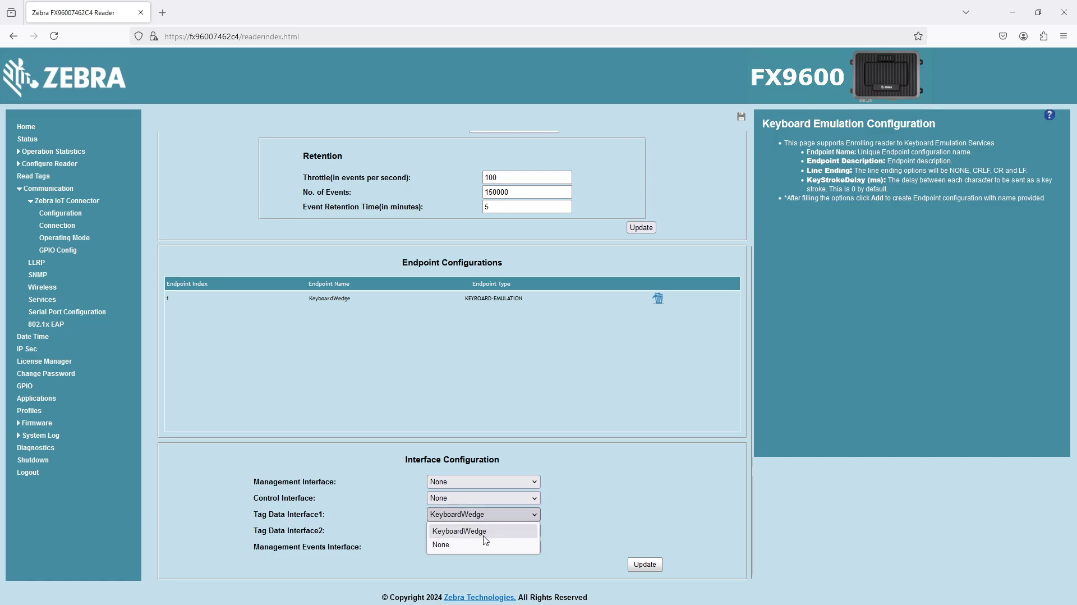
pyautogui.click(482, 532)
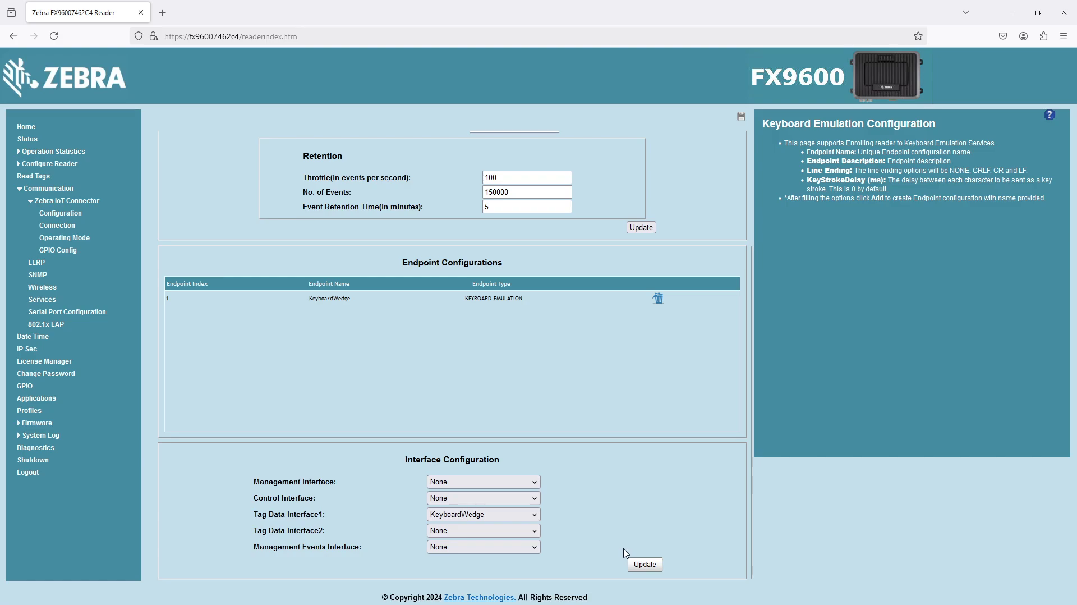
pyautogui.scroll(3, 631, 533)
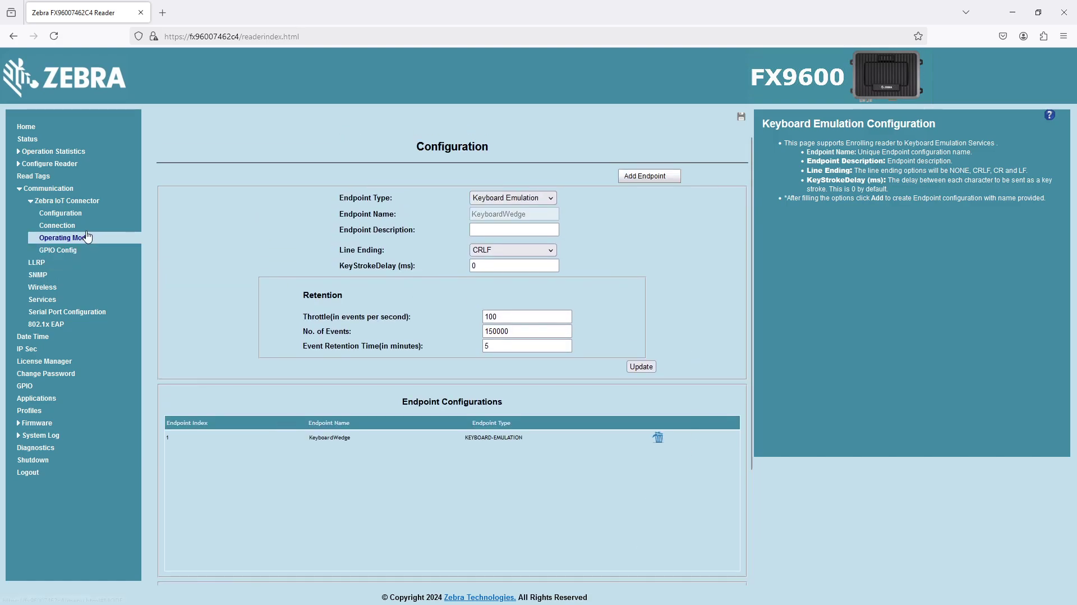
# Step: Open the Connection page and highlight the KeyboardWedge tag data interface's connection status
pyautogui.click(65, 226)
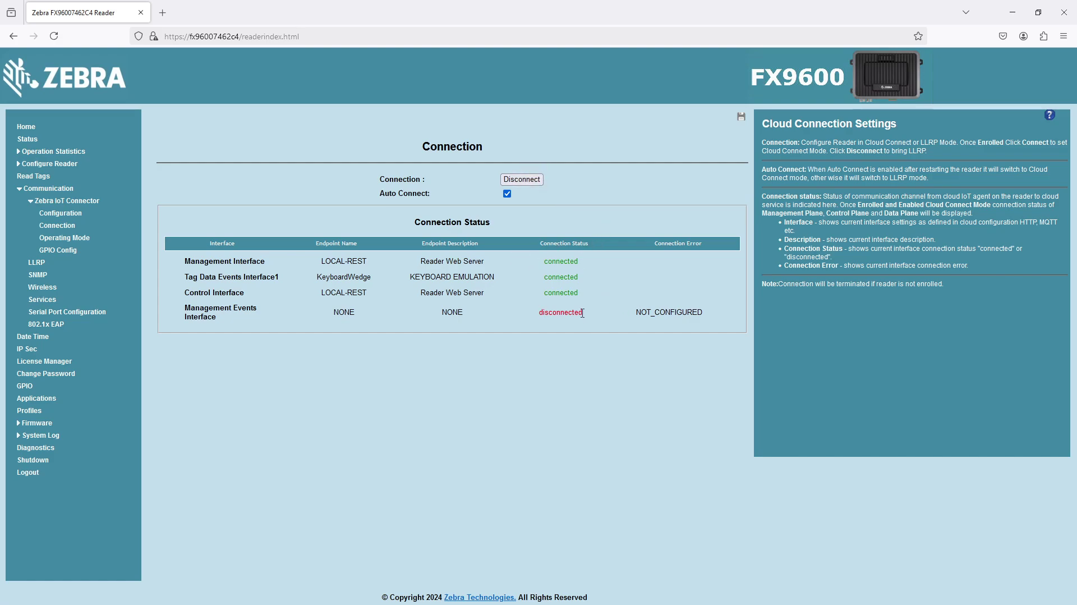
pyautogui.hotkey('alt', 'Tab')
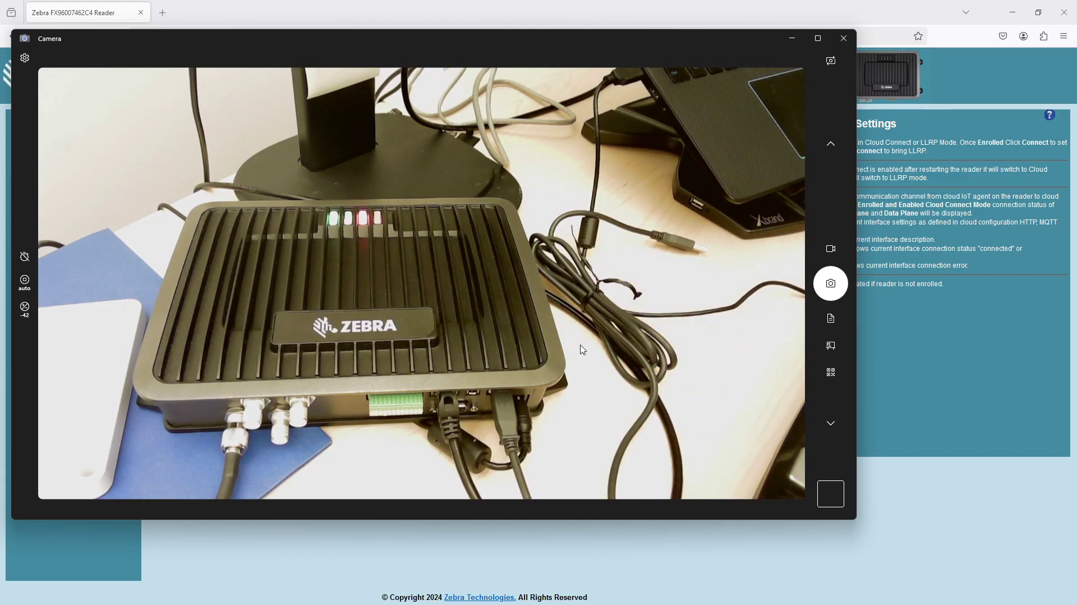
pyautogui.hotkey('alt', 'Tab')
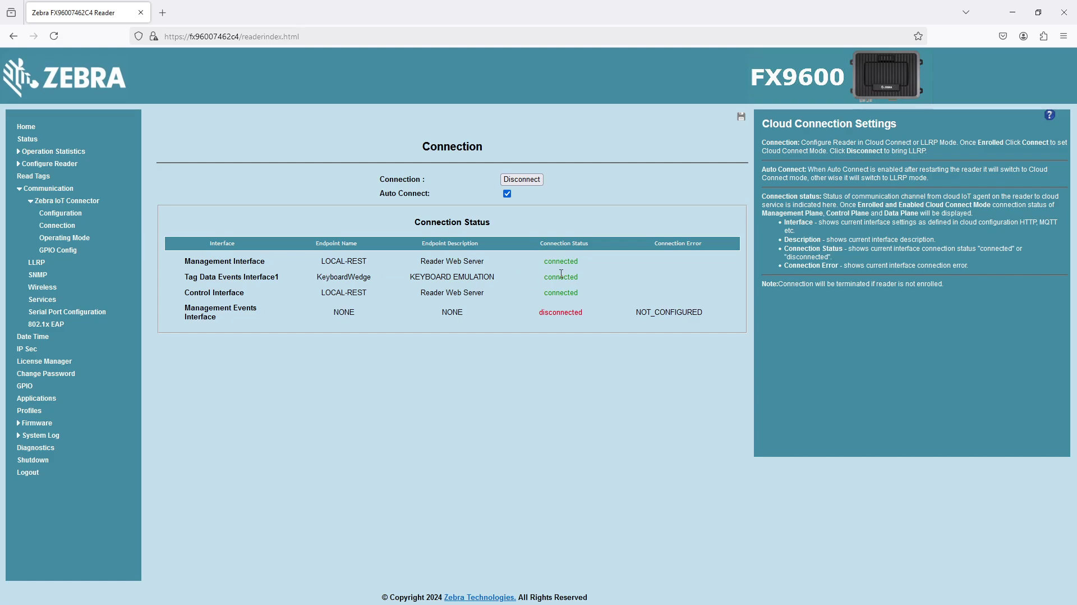
pyautogui.moveTo(218, 276); pyautogui.dragTo(561, 279)
pyautogui.click(598, 282)
pyautogui.hotkey('alt', 'Tab')
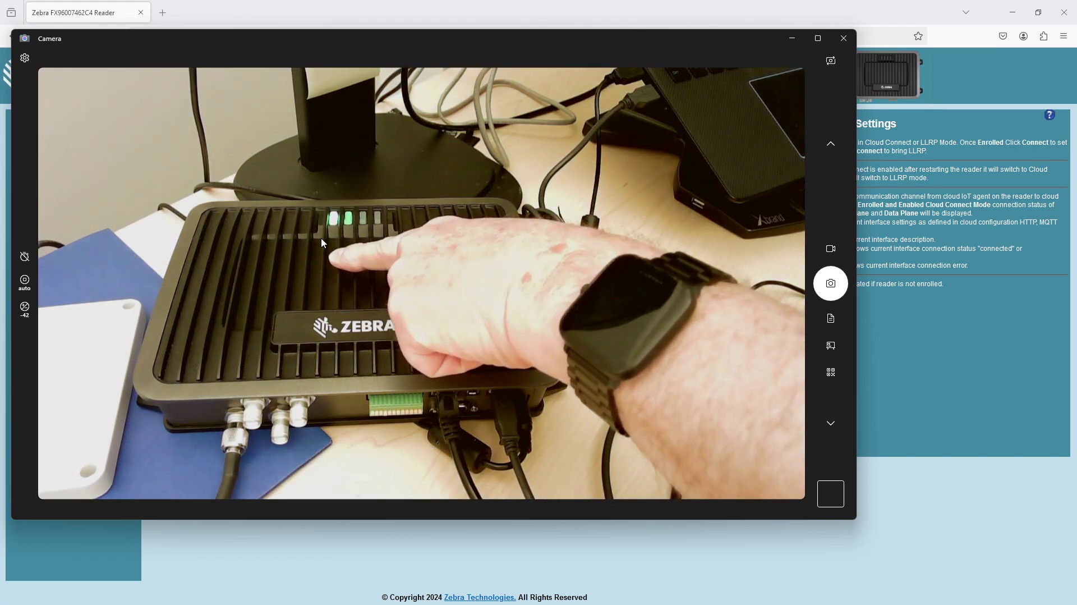
pyautogui.hotkey('alt', 'Tab')
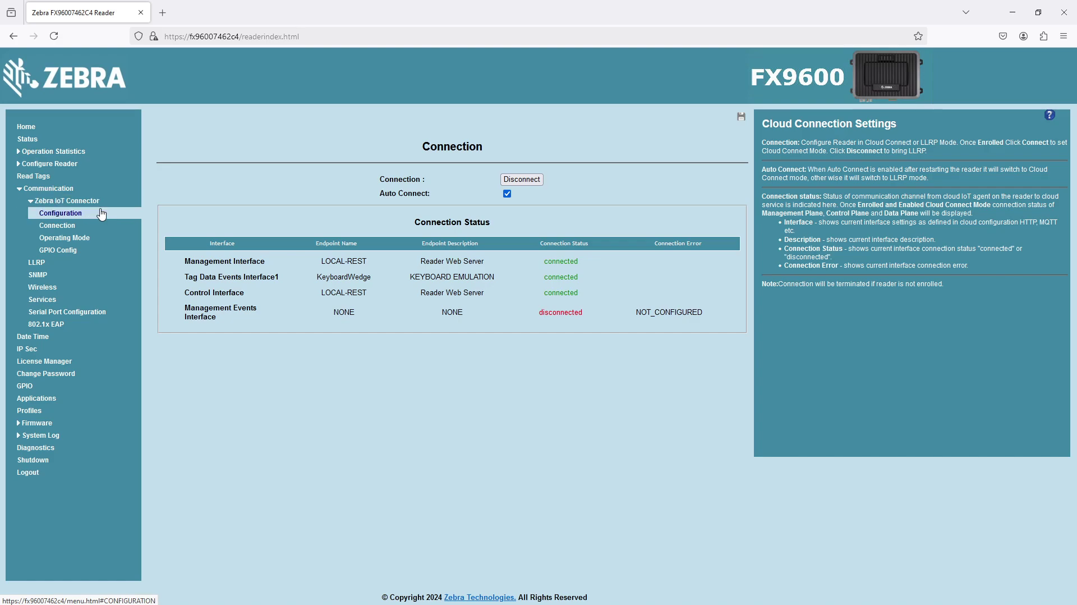
# Step: Open Operating Mode settings and enable RSSI, PC and TID tag metadata
pyautogui.click(69, 238)
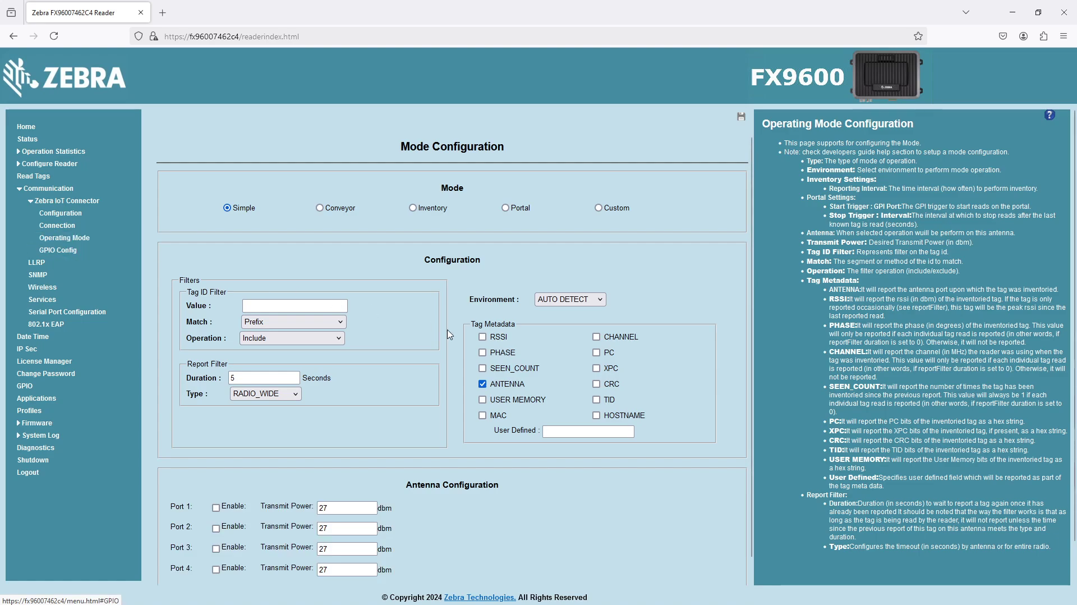
pyautogui.scroll(-1, 449, 337)
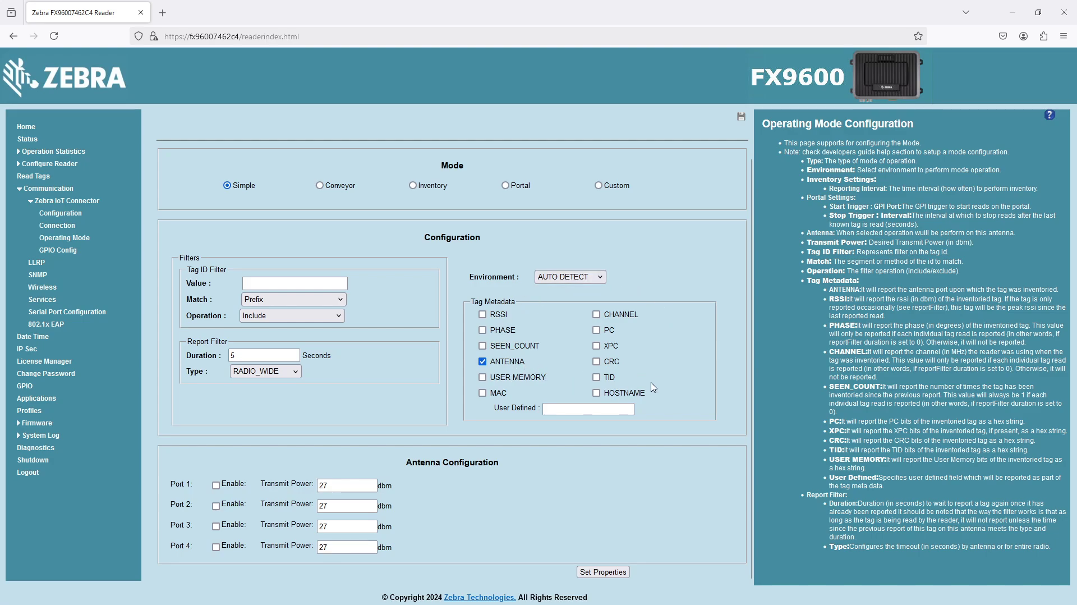
pyautogui.click(482, 314)
pyautogui.click(597, 330)
pyautogui.click(596, 377)
pyautogui.click(610, 575)
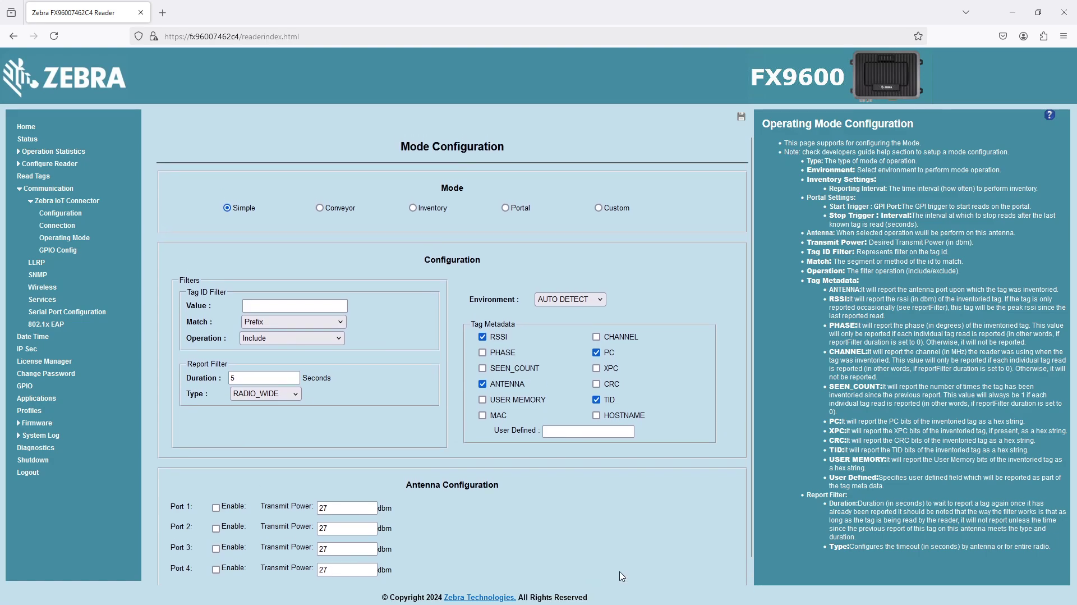
pyautogui.scroll(-1, 623, 578)
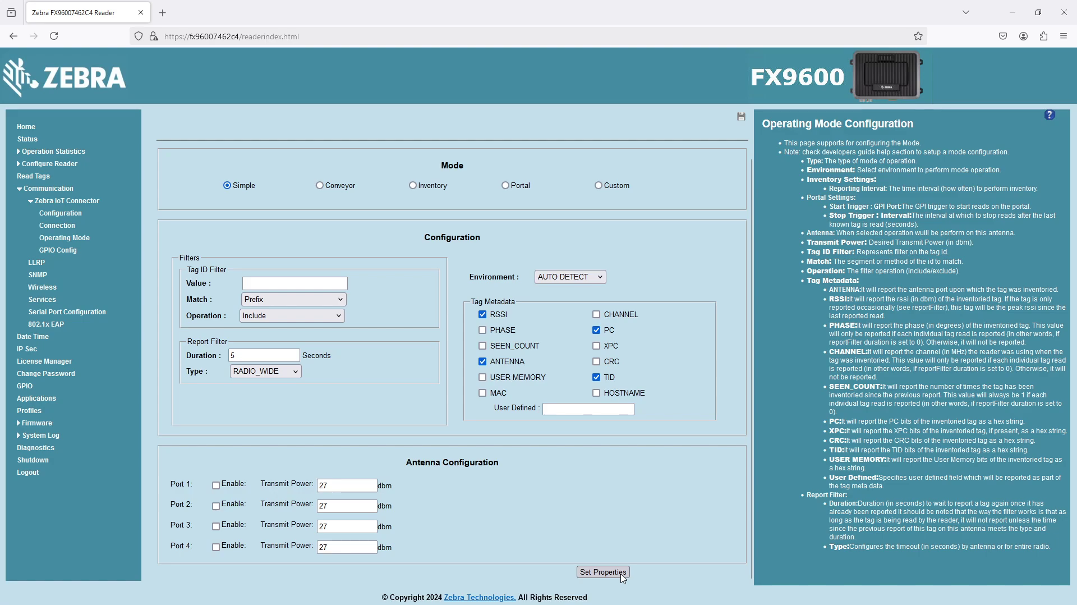
# Step: After the TID report-filter conflict error, untick TID and PC and save the configuration again
pyautogui.click(622, 574)
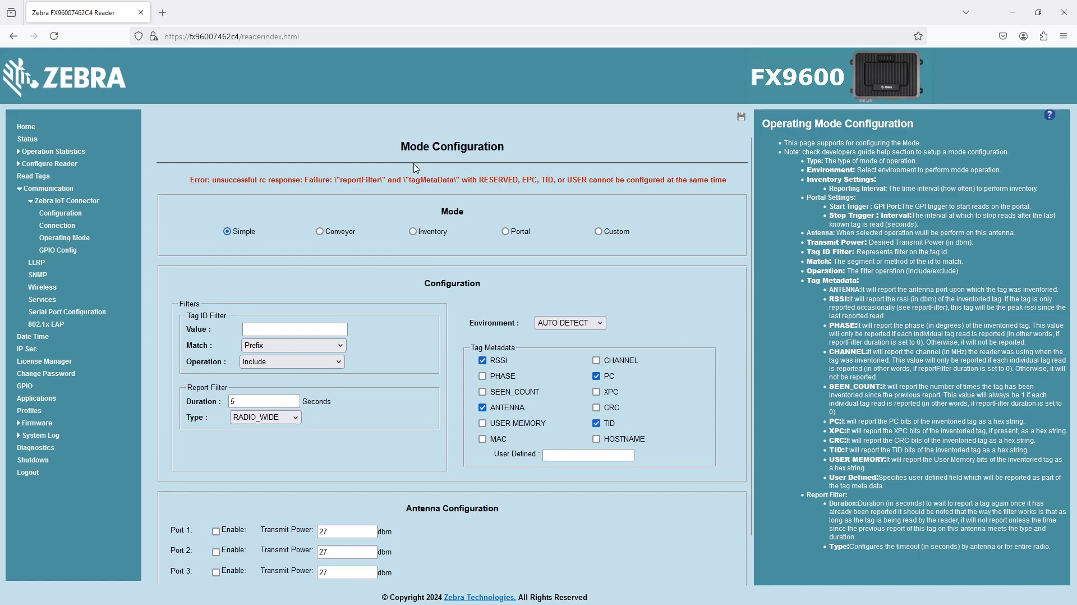
pyautogui.moveTo(200, 178); pyautogui.dragTo(636, 176)
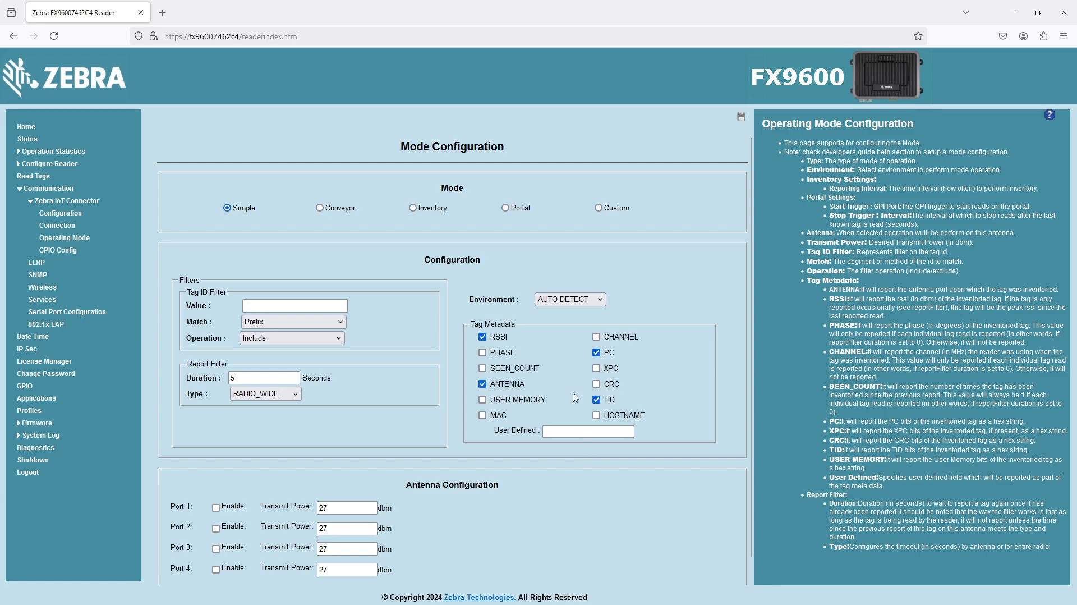
pyautogui.click(596, 400)
pyautogui.click(603, 355)
pyautogui.scroll(-1, 624, 553)
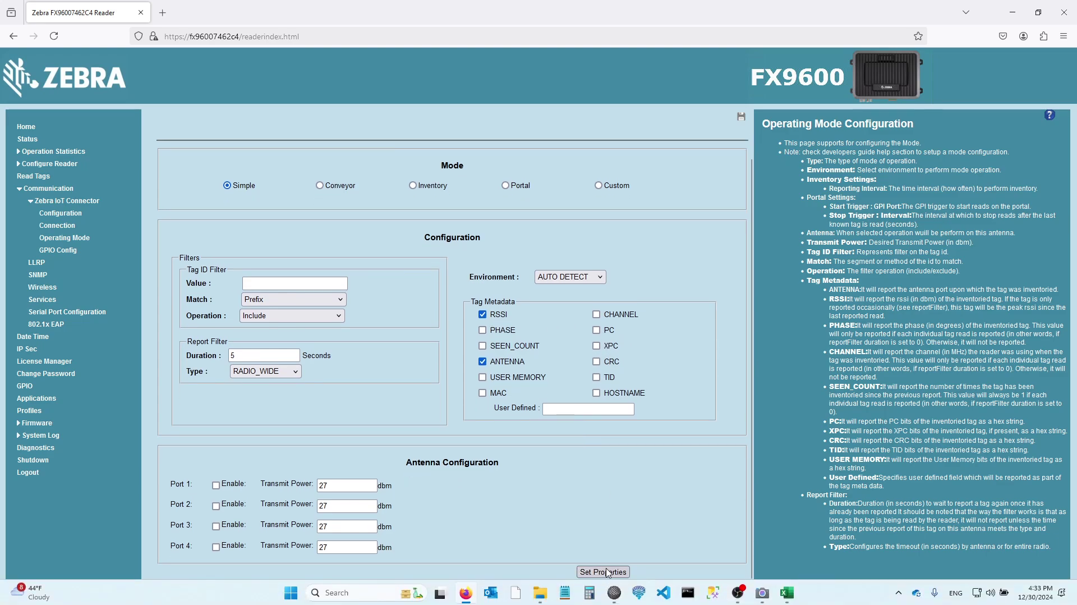
pyautogui.click(607, 572)
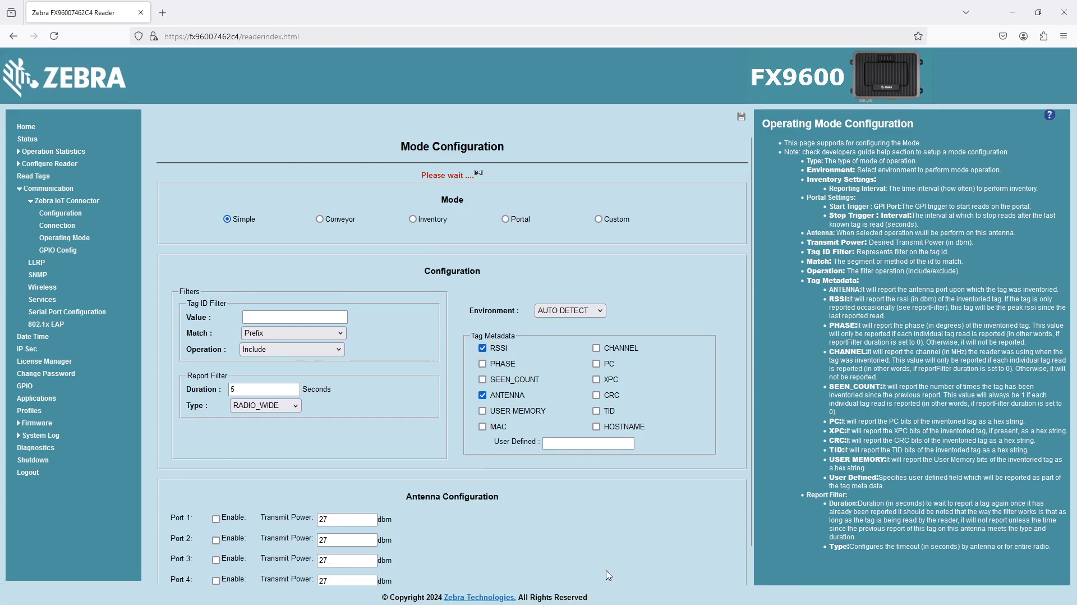
pyautogui.scroll(-2, 545, 557)
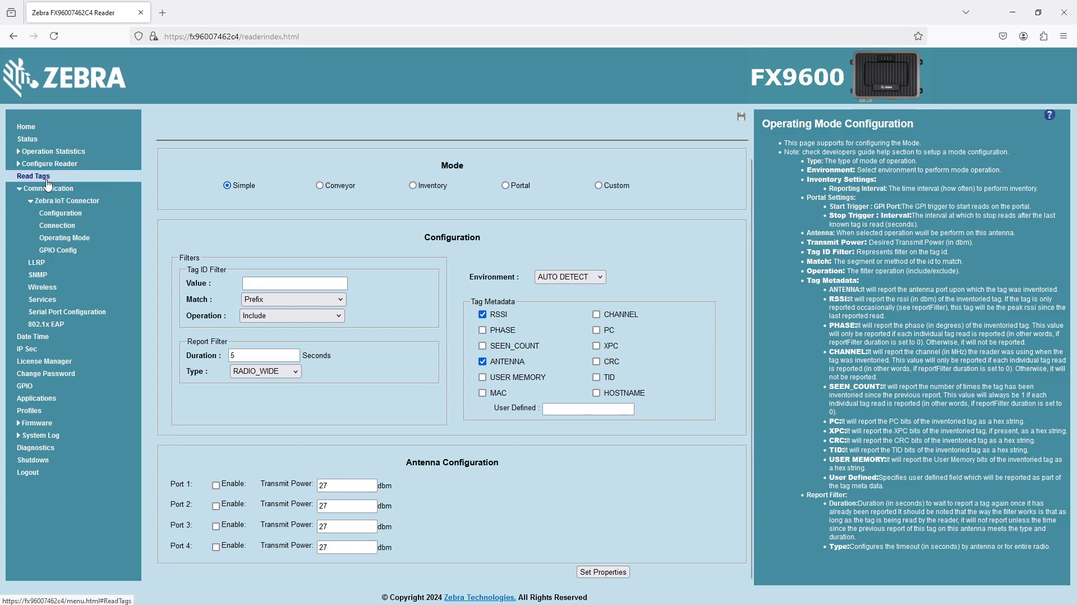
# Step: Start Keyout 1.0.1 from the reader's Applications list and return focus to SciTE's empty document
pyautogui.click(59, 399)
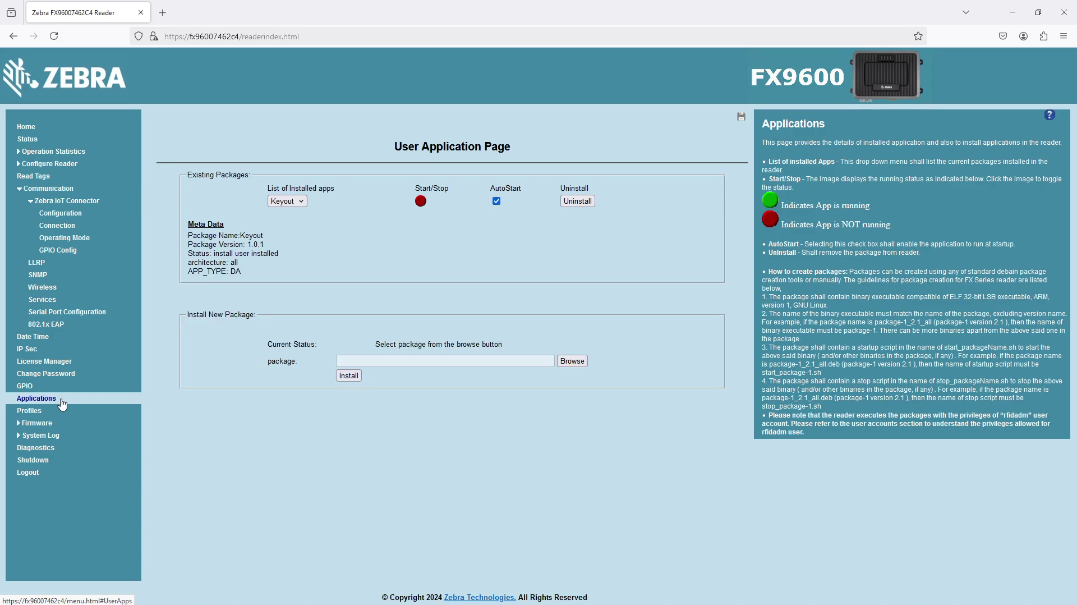
pyautogui.hotkey('alt', 'Tab')
pyautogui.click(510, 321)
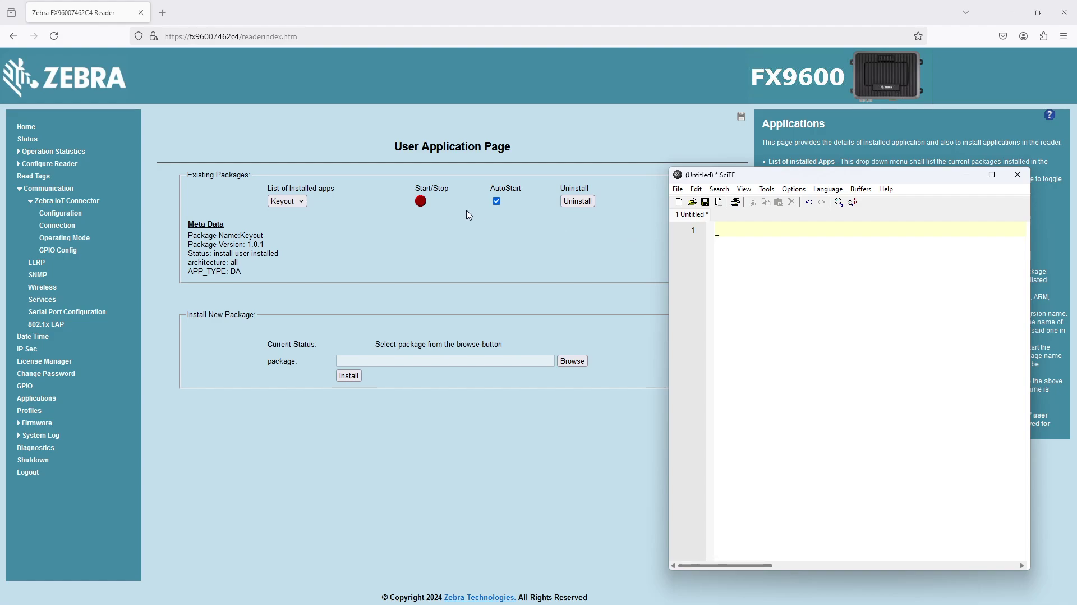
pyautogui.click(421, 202)
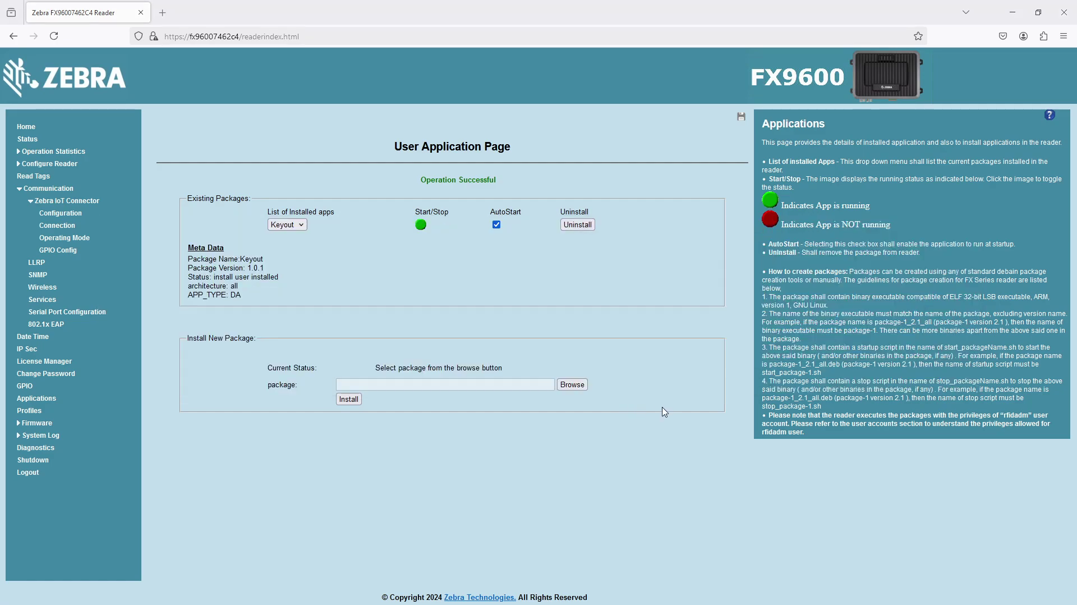
pyautogui.hotkey('alt', 'Tab')
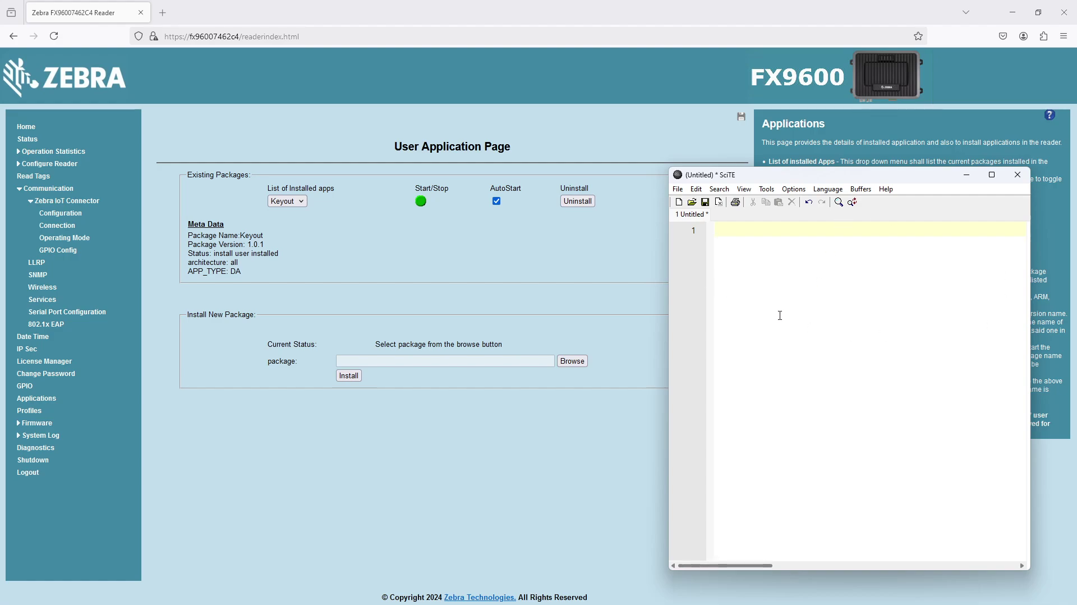
pyautogui.write('e2801160600002084534d8ac e2801160600002084534d8dc e2801160600002084534d8bc e2801160600002084534d8cc 238100c160f602084535047c e28011606000020845350a7c 238100c160fa02084535046c 238100c160faffffffffffff 238100c160fa02084535045c aaaaaaaaaaaaaaaaaaaaaaef 2')
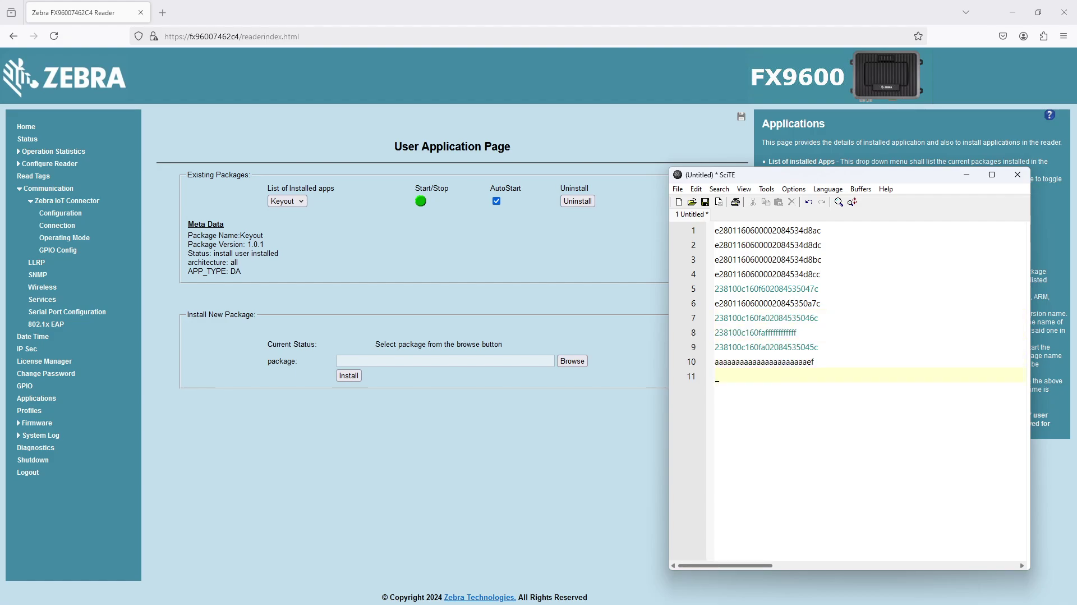
pyautogui.write('38100c160fa555555555510 aaaaaaaaaaaaaaaaaaaaaa55 238100c160f602084535048c 238100c160faaaaaaaaaaa11 e28011606000020845350a3c e2801160600002084534d87c 55555555555555555555554c aaaaaaaaaaaaaaaaaaaaaa0b e2801160600002084534d88c e2801160600002084534d85c e2801160600002084534cb7b e28011606000020845350a2c aaaa5555aaaaaaaaaaaa555e e2801160600002084534a46c e28011606000020845350a9c e2801160600002084534d83c e28011606000020845350a1c e2801160600002084534a48c e2801160600002084534d86c e2801160600002084534a49c e2801160600002084534a4bc e2')
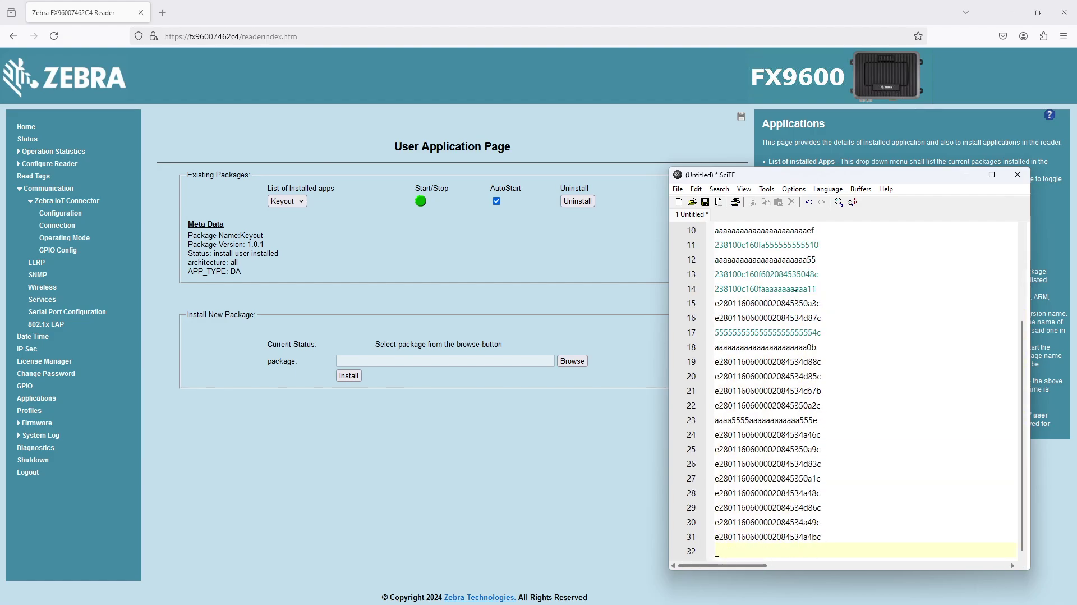
pyautogui.write('801160600002084534d89c e2801160600002084534a4dc 238100c160faaaaaaaaaaa09 e2801160600002084534d80c e28011606000020845350a0c 238100c160fa02084535045c e2801160600002084534d8cc 238100c160f602084535047c 238100c160fa02084535046c 238100c160faaaaaaaaaaa11 aaaaaaaaaaaaaaaaaaaaaa55 e2801160600002084534d88c 55555555555555555555554c 238100c160faffffffffffff e28011606000020845350a9c e28011606000020845350a2c ')
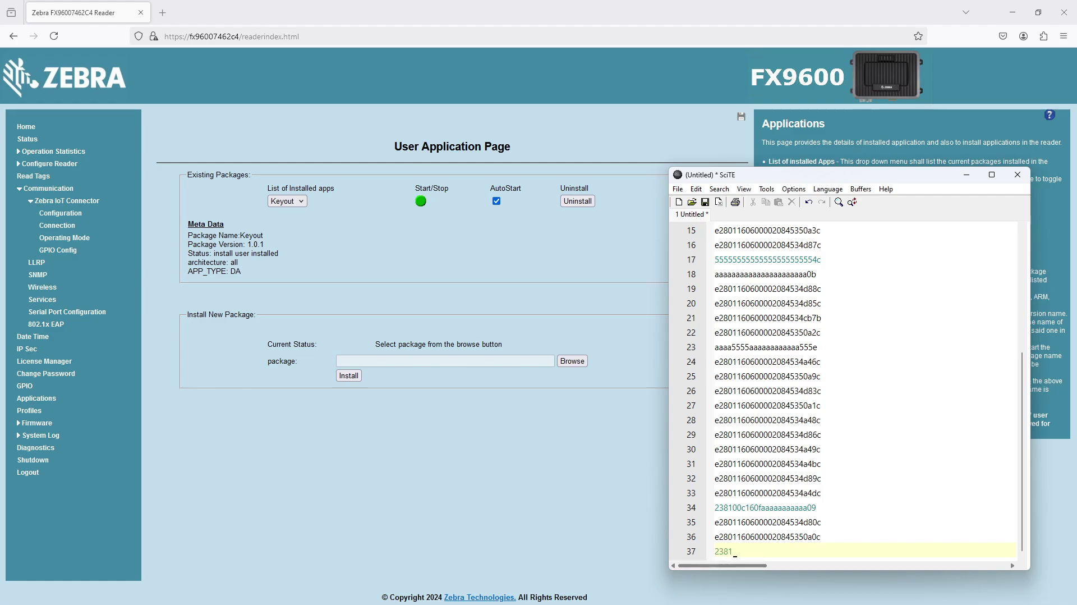
pyautogui.write('aaaaaaaaaaaaaaaaaaaaaa0b e2801160600002084534d85c aaaa5555aaaaaaaaaaaa555e e2801160600002084534a46c e28011606000020845350a1c e2801160600002084534d86c e28011606000020845')
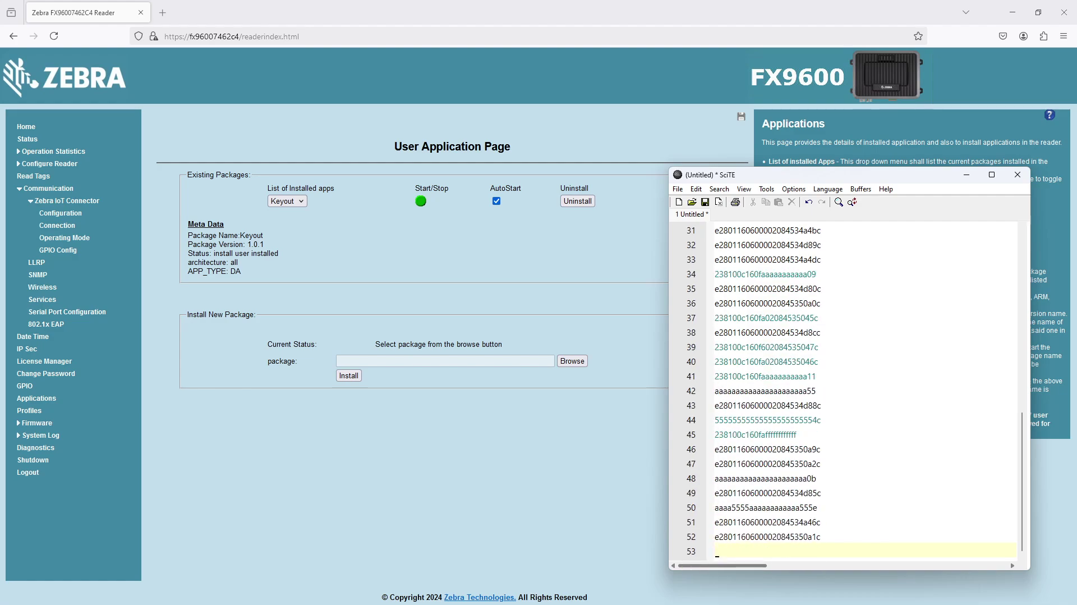
pyautogui.write('34d83c e2801160600002084534a4dc e2801160600002084534d89c e2801160600002084534a49c e2801160600002084534a4bc 238100c160faaaaaaaaaaa09 238100c160fa02084535045c 238100c160f602084535047c 2')
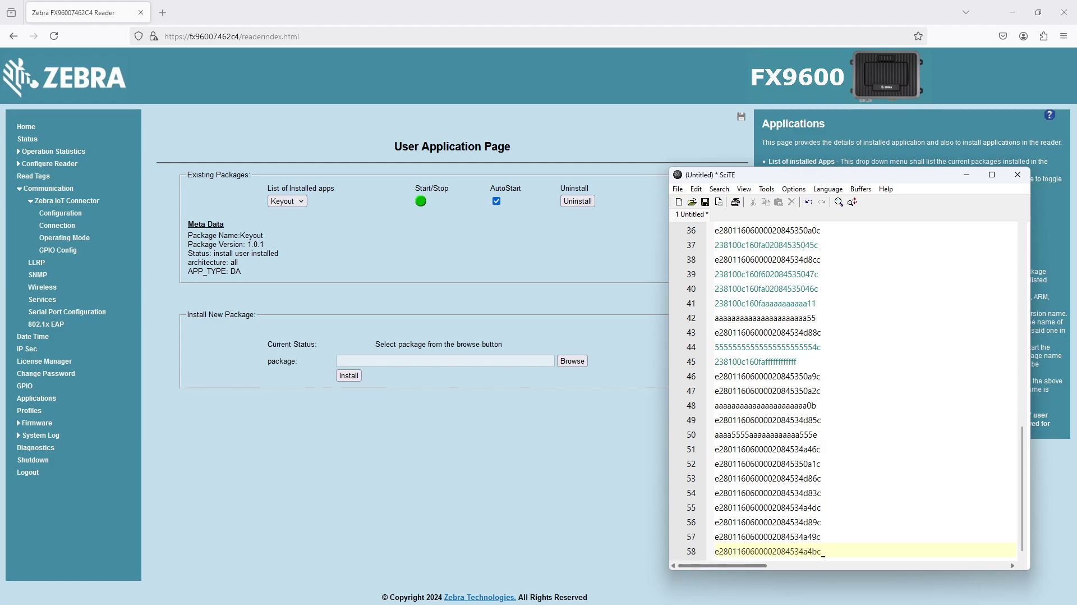
pyautogui.write('38100c160fa02084535046c aaaaaaaaaaaaaaaaaaaaaa55 55555555555555555555554c 238100c160faffffffffffff e28011606000020845350a2c e28011606000020845350a9c aaaaaaaaaaaaaaaaaaaaaa0b e2801160600002084534d88c e2801160600002084534d85c e2801160600002084534d8cc e2801160600002084534a46c aaaa5555aaaaaaaaaaaa555e 238100c160faaaaaaaaaaa11 e28011606000020845350a1c ')
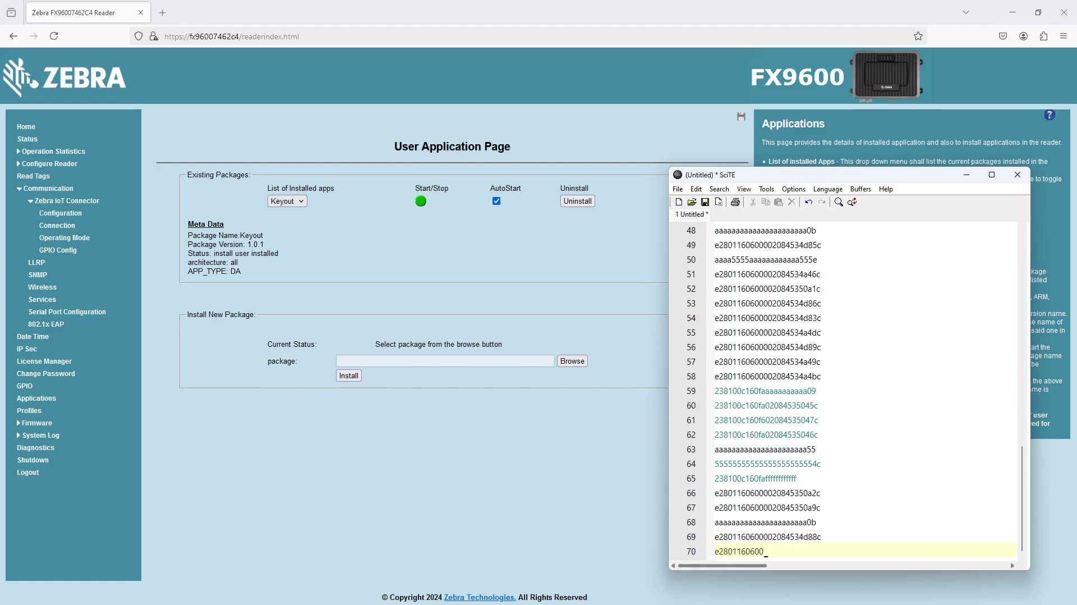
pyautogui.write('e2801160600002084534d86c ')
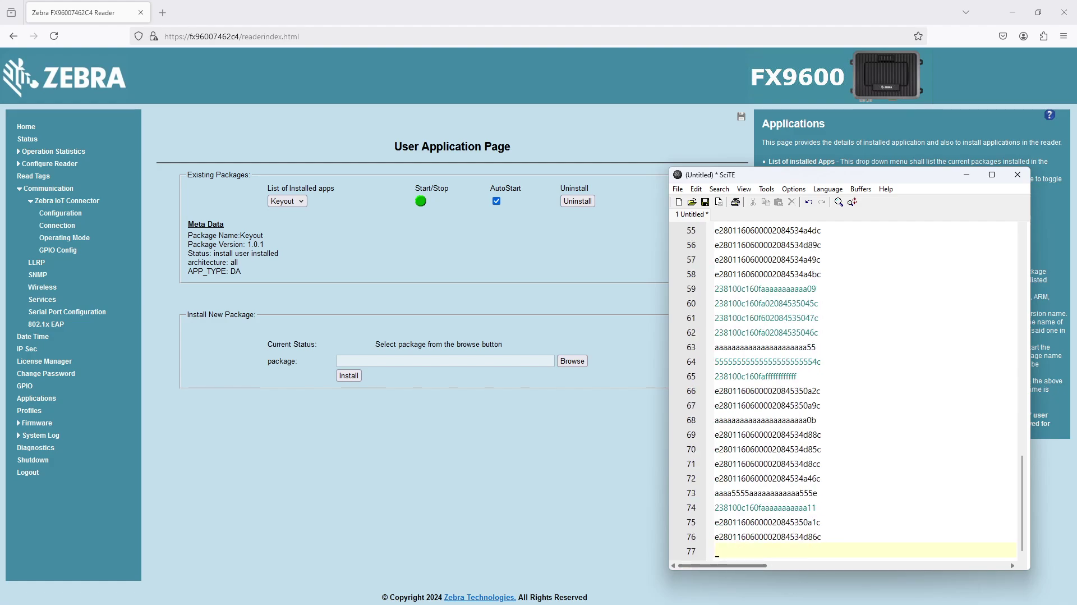
pyautogui.write('e2801160600002084534a49c 238100c160fa02084535045c 238100c160fa02084535046c 238100c160f602084535047c aaaaaaaaaaaaaaaaaaaaaa11 aaaaaaaaaaaaaaaaaaaaaa55 238100c160fa555555555510 aaaaaaaaaaaaaaaaaaaaaaef e2801160600002084534d8dc aaaaaaaaaaaaaaaaaaaaaa0b e2801160600002084534d87c e2801160600002084534d84c e28011606000020845350a7c e2801160600002084534a4bc e28011606000020845350a9c 238100c160faffffffffffff e2801160600002084534d85c 238100c160faaaaaaaaaaa09 e2801160600002084534d83c e28011606000020845350a6c e2801160600002084534d8ac e2801160600002084534d8bc e28011606000020845350a5c aaaaaaaaaaaaaaaaaaaaaa01 e2801160600002084534d8cc 5555555555555555555555fc e2801160600002084534a4cc e28011606000020845350a4c e2801160600002084534d82c')
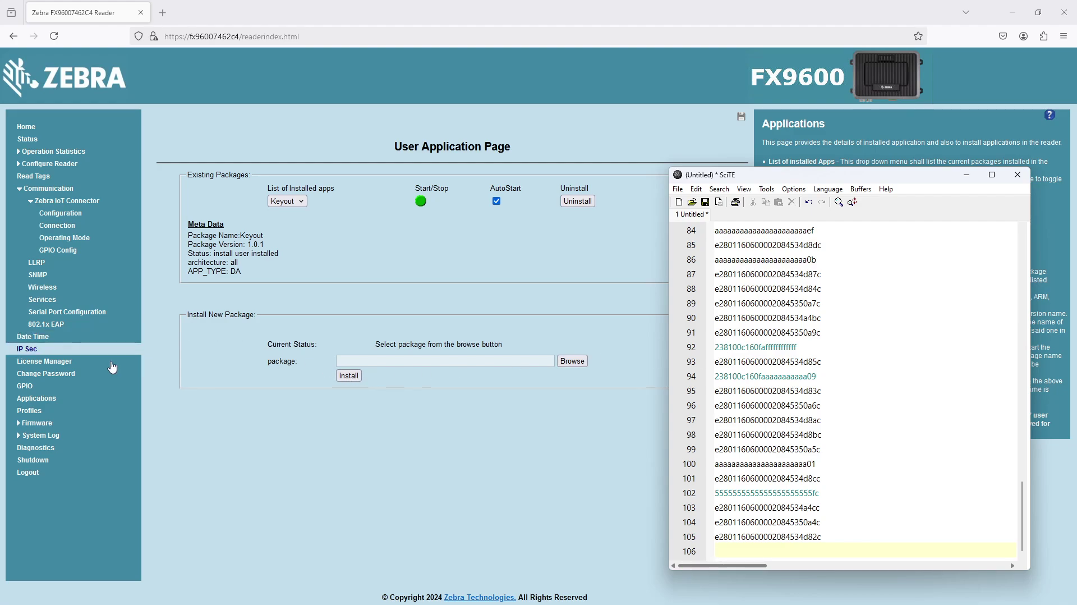
# Step: Bring the reader's User Application Page back in front, showing Keyout 1.0.1 still running
pyautogui.click(55, 400)
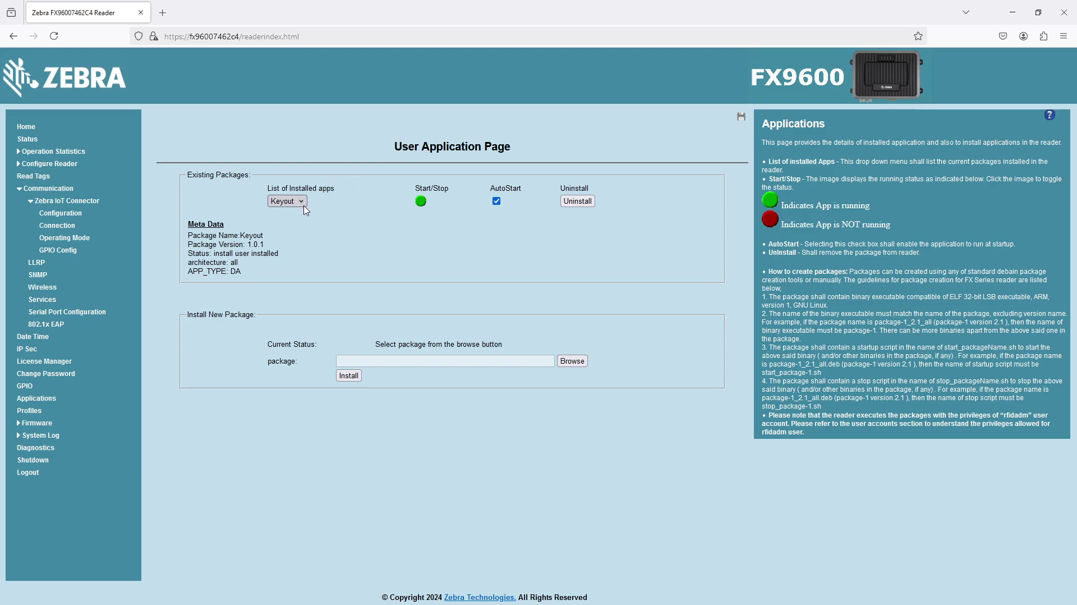
# Step: Switch to Windows Camera to show the live reader with its green status lights
pyautogui.hotkey('alt', 'Tab')
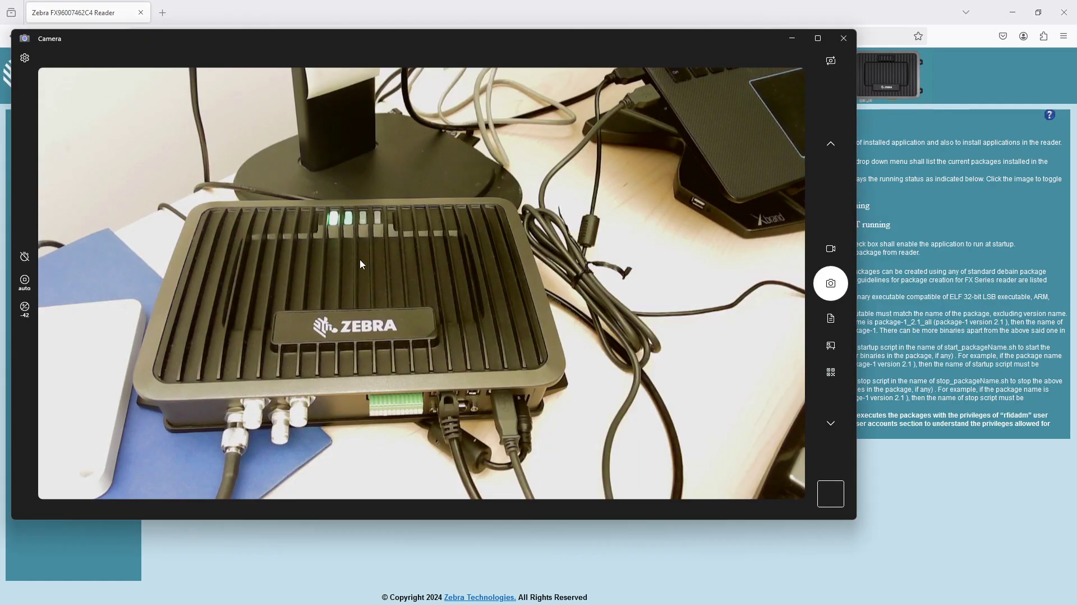